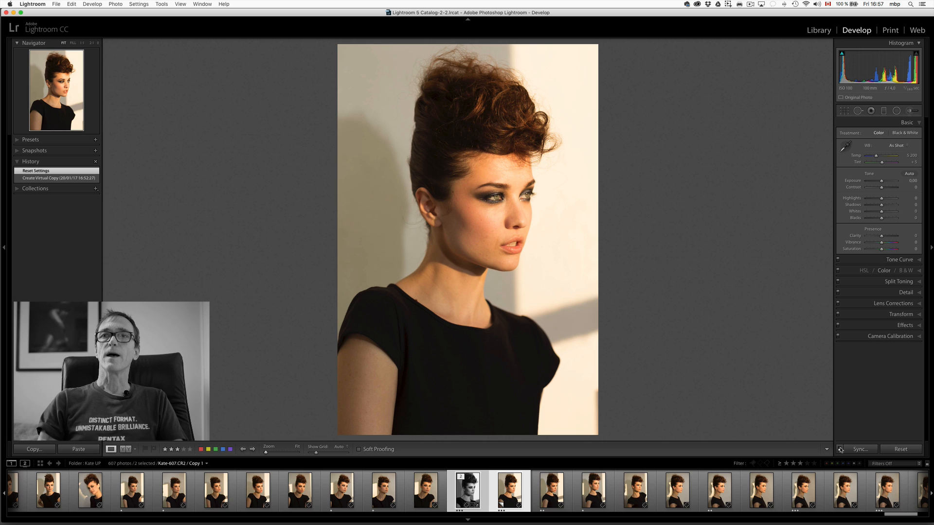
Switch Auto Sync on and back off, and select only the colour virtual copy of the portrait in the filmstrip.
{"action": "left_click", "coordinate": [839, 449]}
{"action": "left_click", "coordinate": [839, 449]}
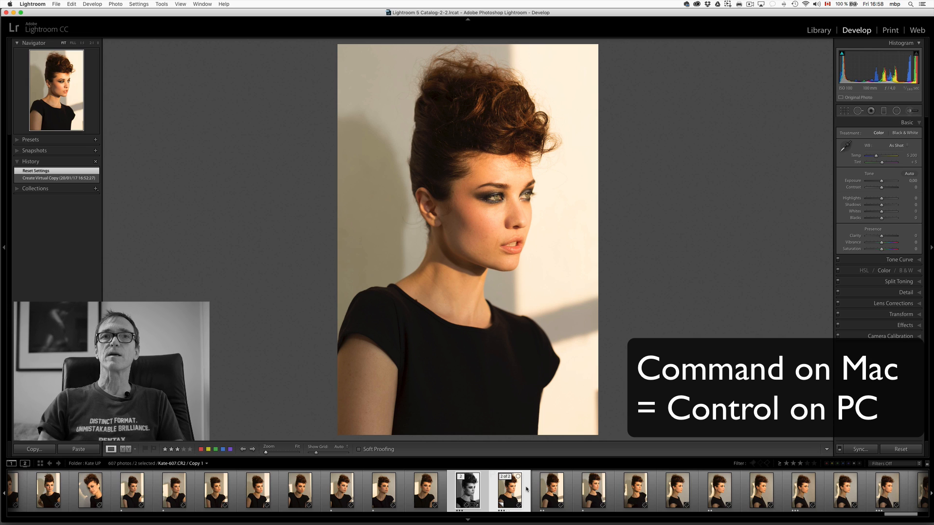
{"action": "left_click", "coordinate": [526, 489]}
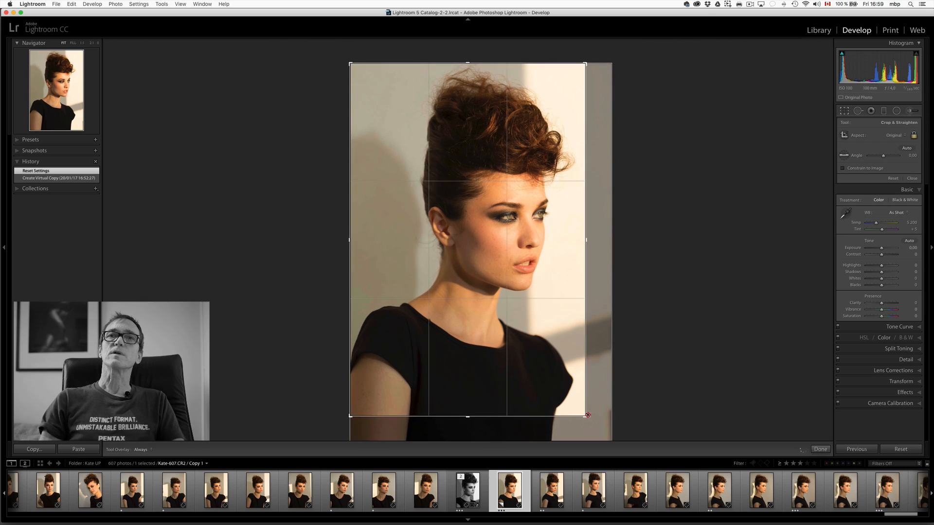
Crop the portrait tighter around the head and shoulders at the locked original aspect ratio, reposition the subject in the frame and apply the crop.
{"action": "left_click_drag", "start_coordinate": [587, 416], "coordinate": [583, 408]}
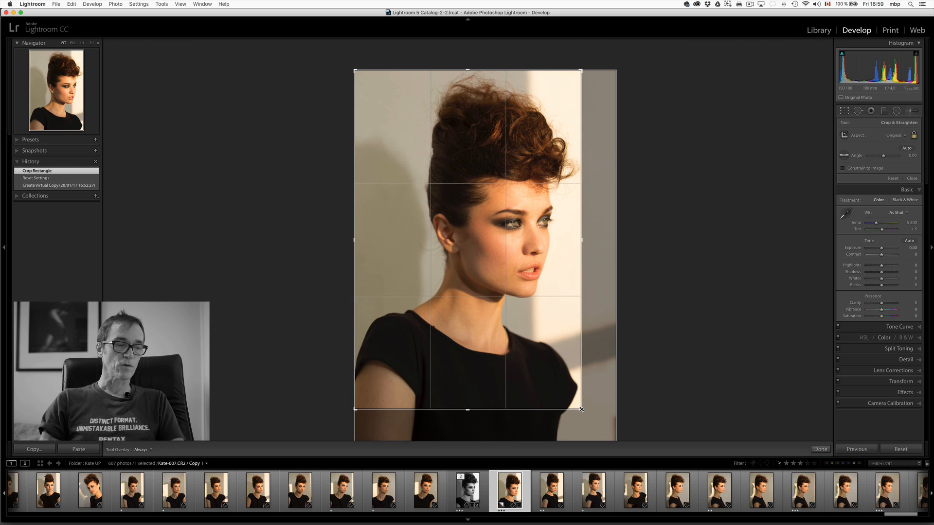
{"action": "left_click", "coordinate": [913, 136]}
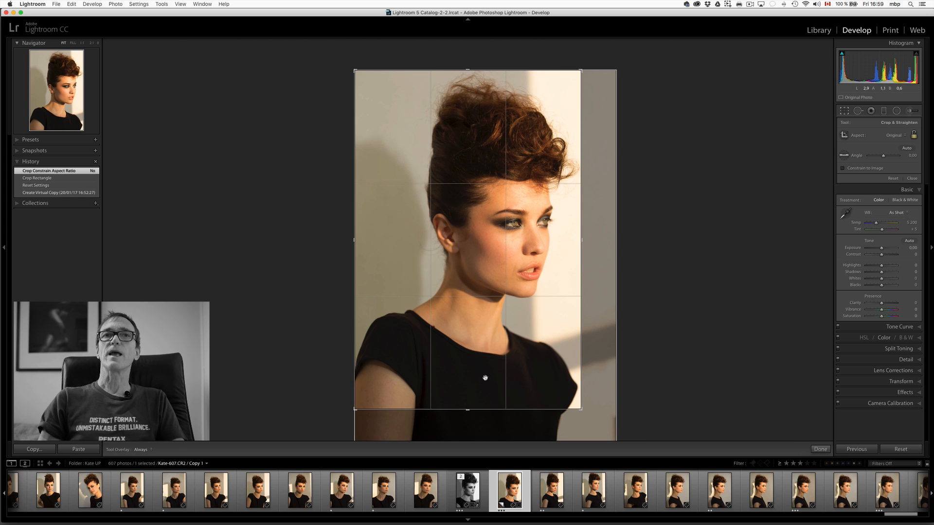
{"action": "left_click", "coordinate": [914, 136]}
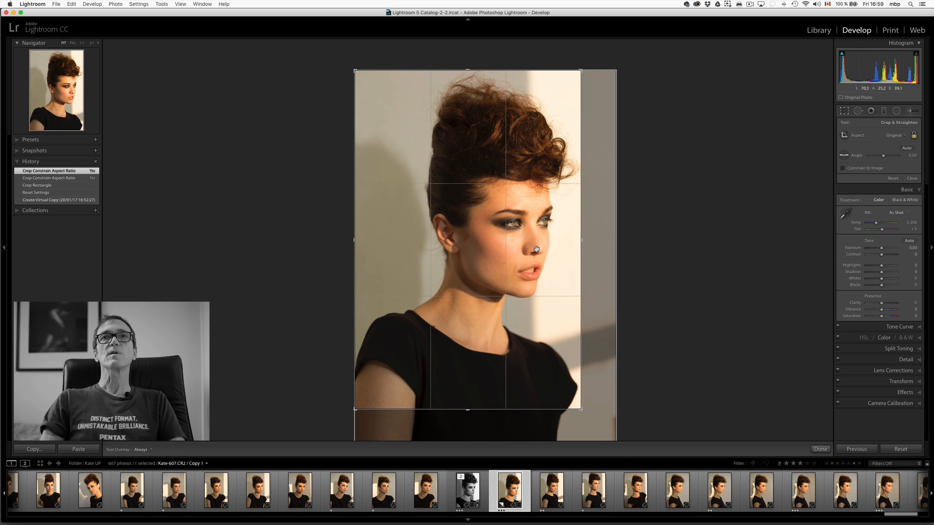
{"action": "mouse_move", "coordinate": [536, 250]}
{"action": "left_mouse_down"}
{"action": "mouse_move", "coordinate": [520, 250]}
{"action": "mouse_move", "coordinate": [533, 250]}
{"action": "left_mouse_up"}
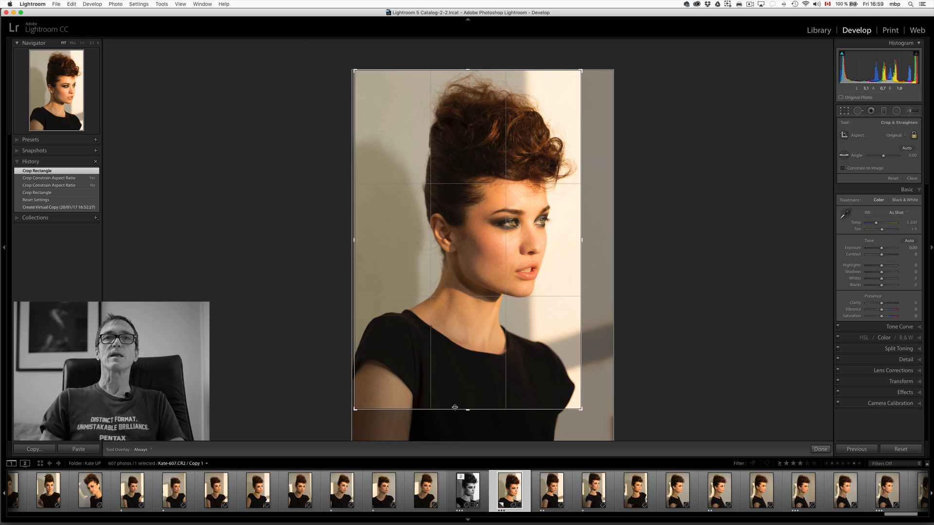
{"action": "left_click_drag", "start_coordinate": [351, 413], "coordinate": [364, 396]}
{"action": "left_click_drag", "start_coordinate": [471, 353], "coordinate": [470, 354]}
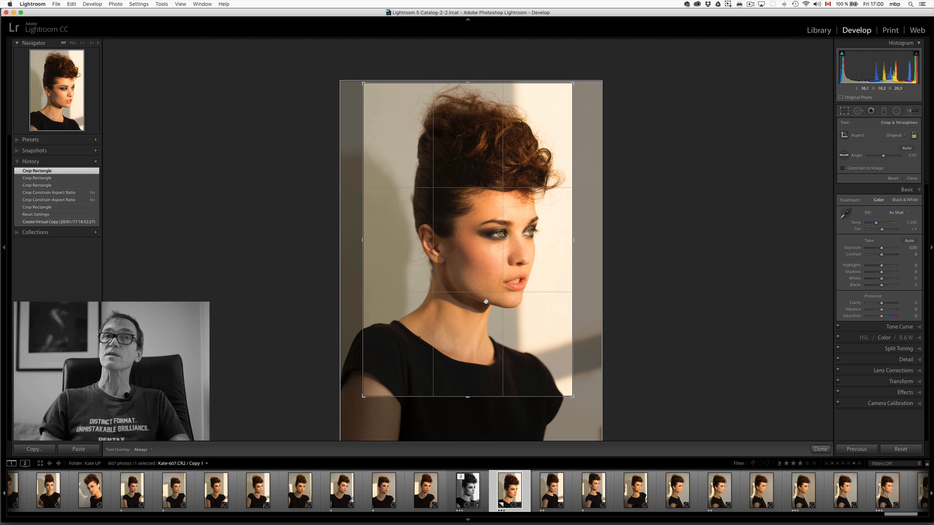
{"action": "key", "text": "r"}
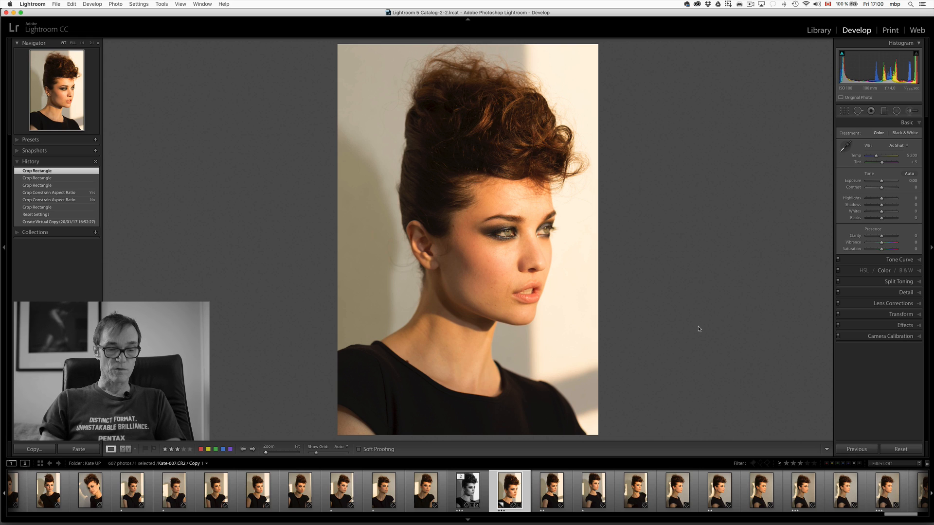
Save the cropped state as a new snapshot named "crop only".
{"action": "key", "text": "super"}
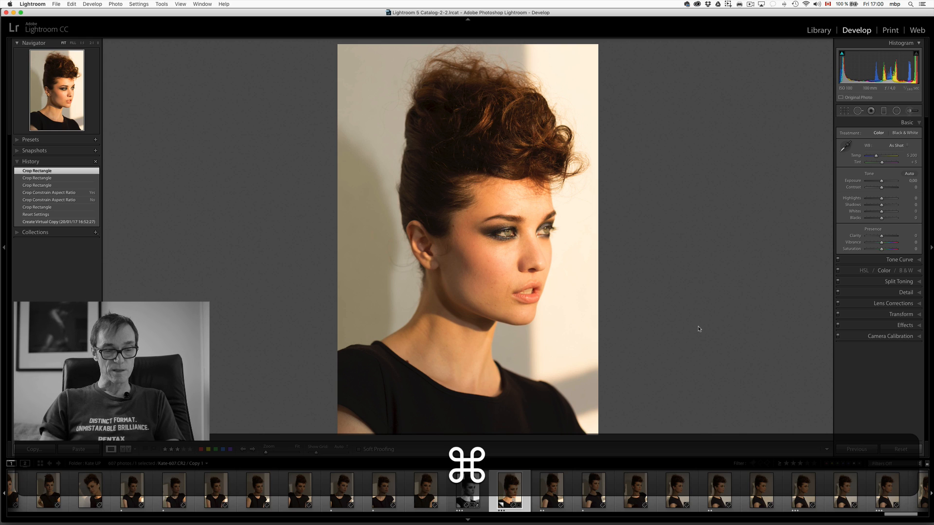
{"action": "key", "text": "super+n"}
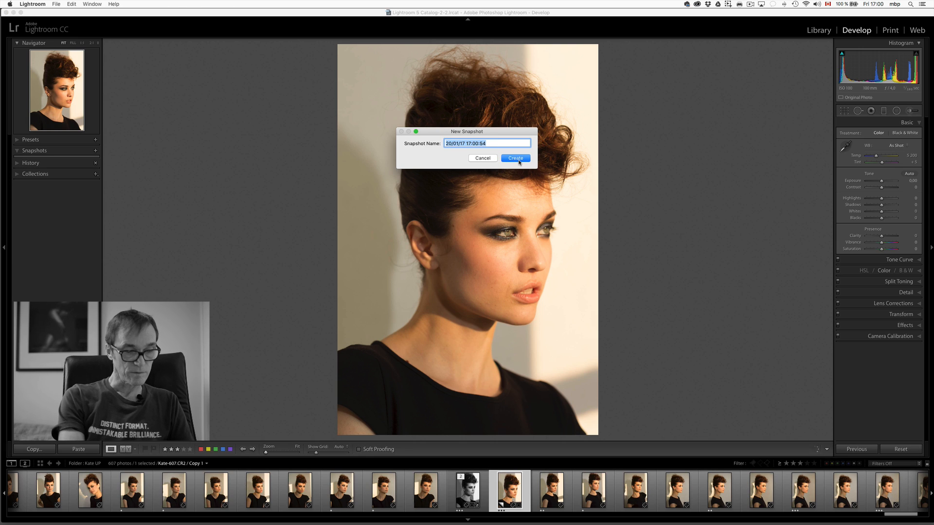
{"action": "type", "text": "crop only"}
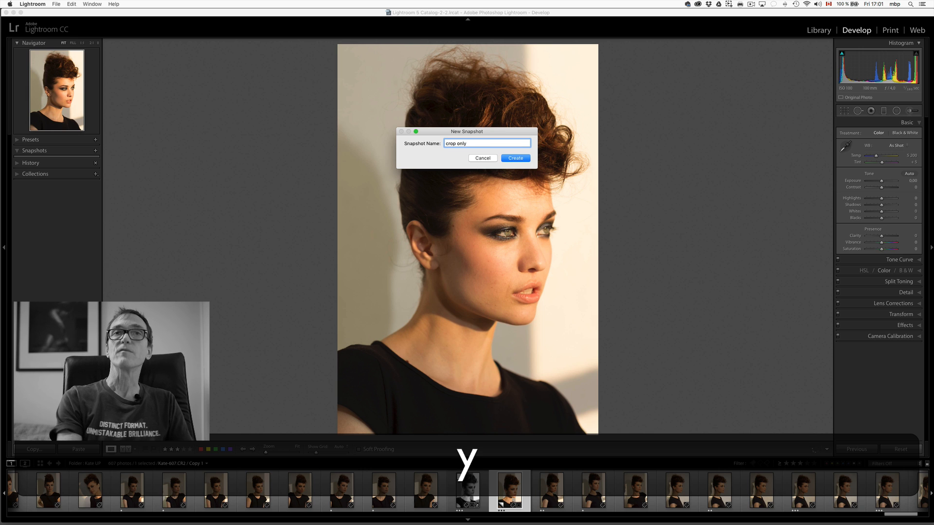
{"action": "key", "text": "Return"}
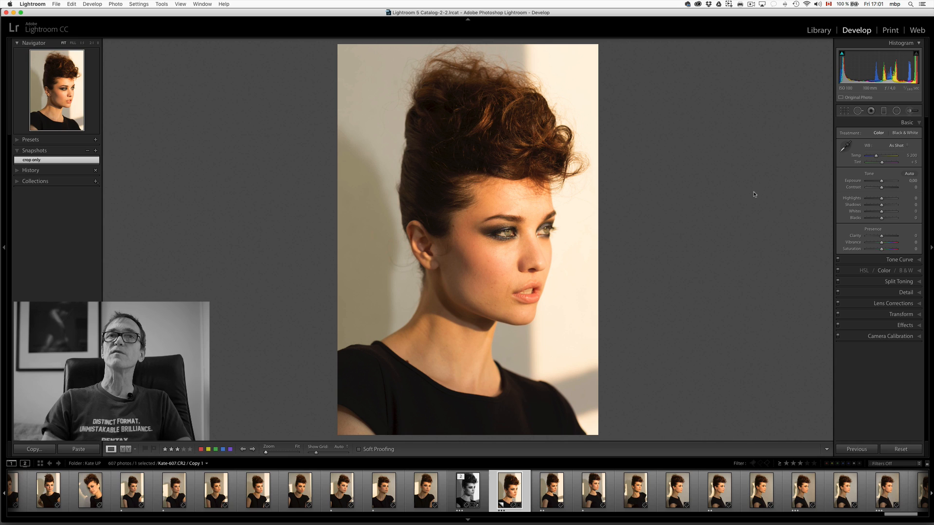
Convert the portrait to black and white and apply the user preset "zero BW".
{"action": "key", "text": "v"}
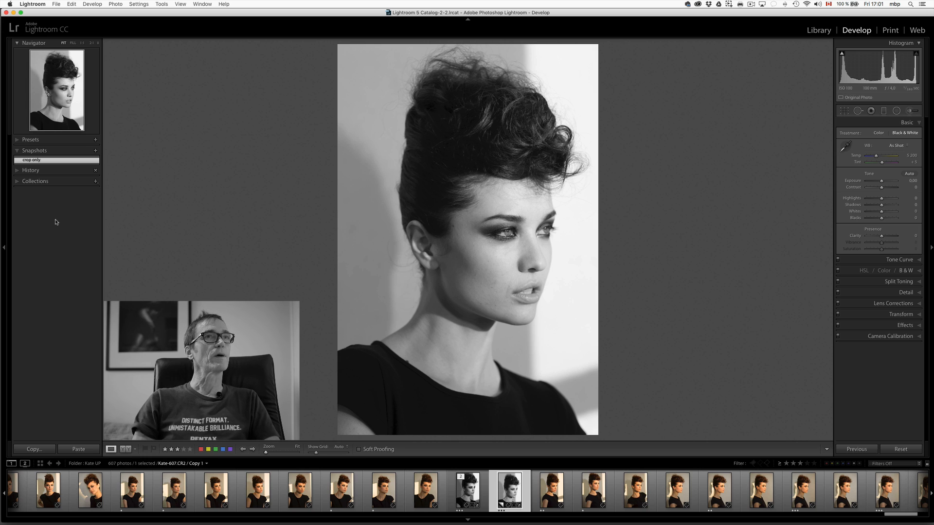
{"action": "left_click", "coordinate": [30, 151]}
{"action": "left_click", "coordinate": [17, 140]}
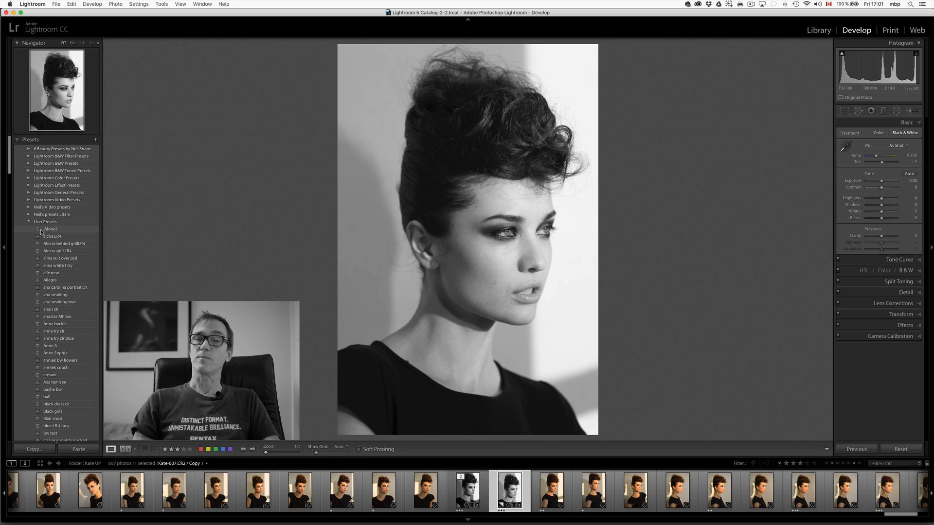
{"action": "scroll", "coordinate": [41, 232], "scroll_direction": "down", "scroll_amount": 10}
{"action": "scroll", "coordinate": [41, 232], "scroll_direction": "down", "scroll_amount": 15}
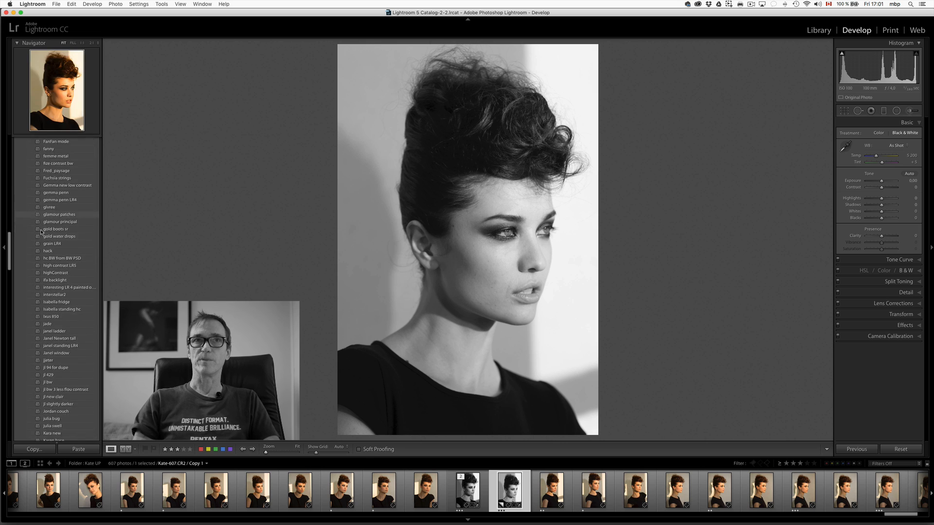
{"action": "scroll", "coordinate": [40, 232], "scroll_direction": "down", "scroll_amount": 15}
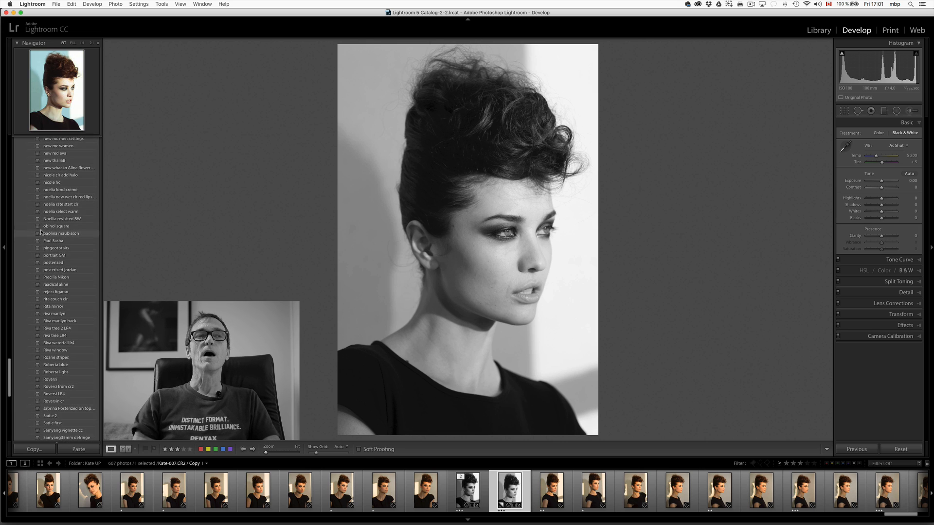
{"action": "scroll", "coordinate": [41, 232], "scroll_direction": "down", "scroll_amount": 6}
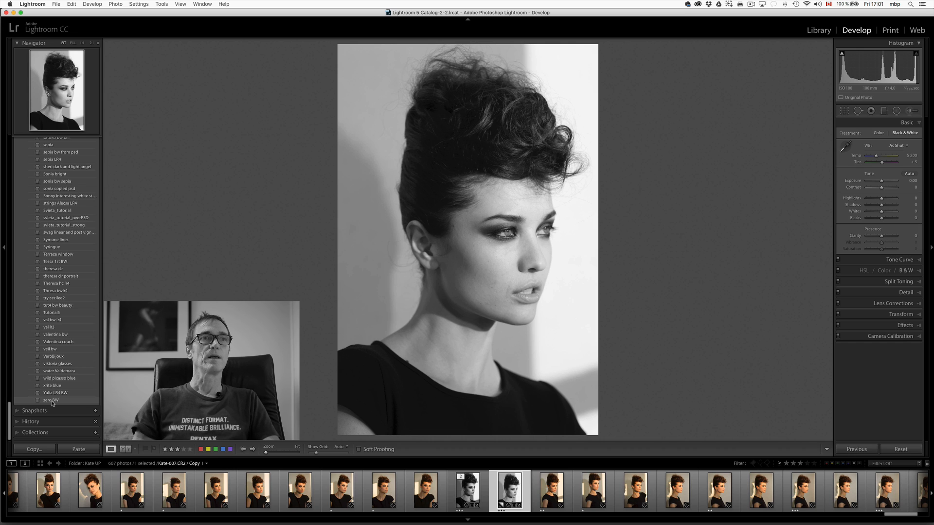
{"action": "left_click", "coordinate": [906, 270]}
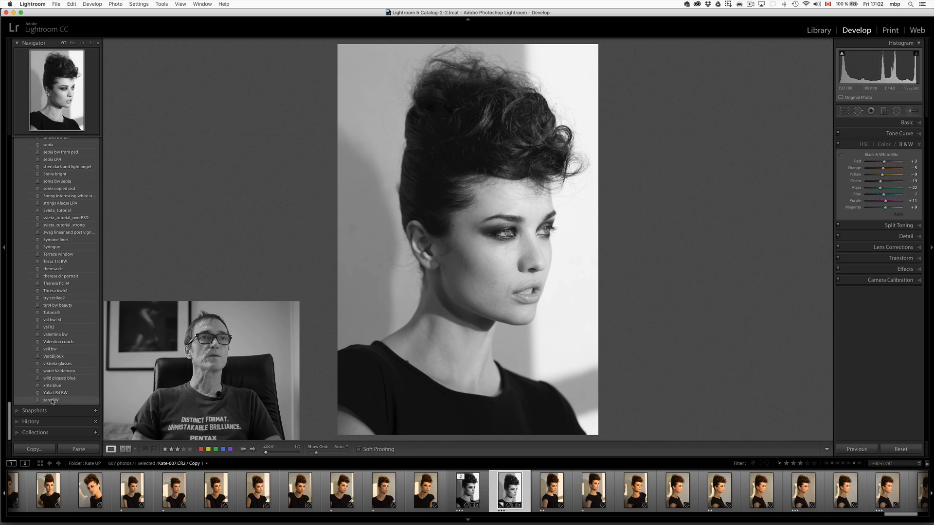
{"action": "left_click", "coordinate": [50, 401]}
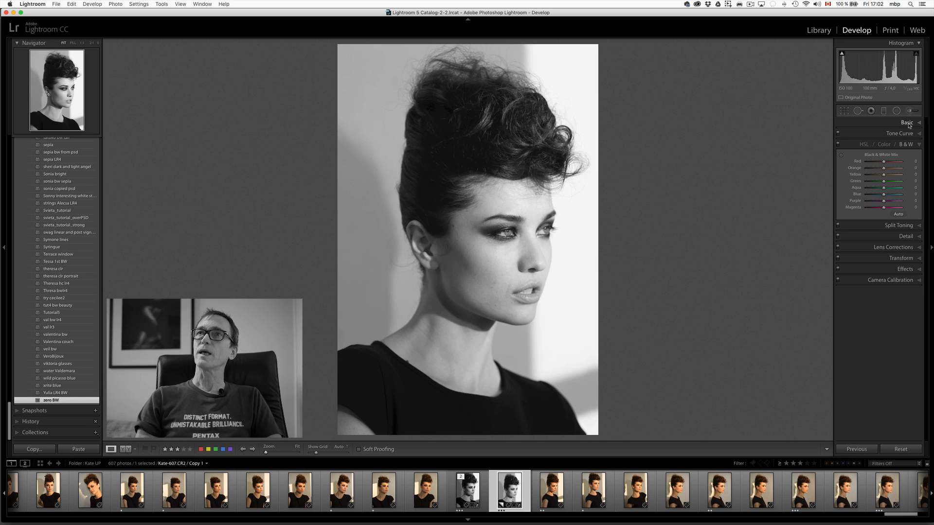
Check the Solo Mode option for the adjustment sections and look at the Tone Curve and Basic settings.
{"action": "key", "text": "super+1"}
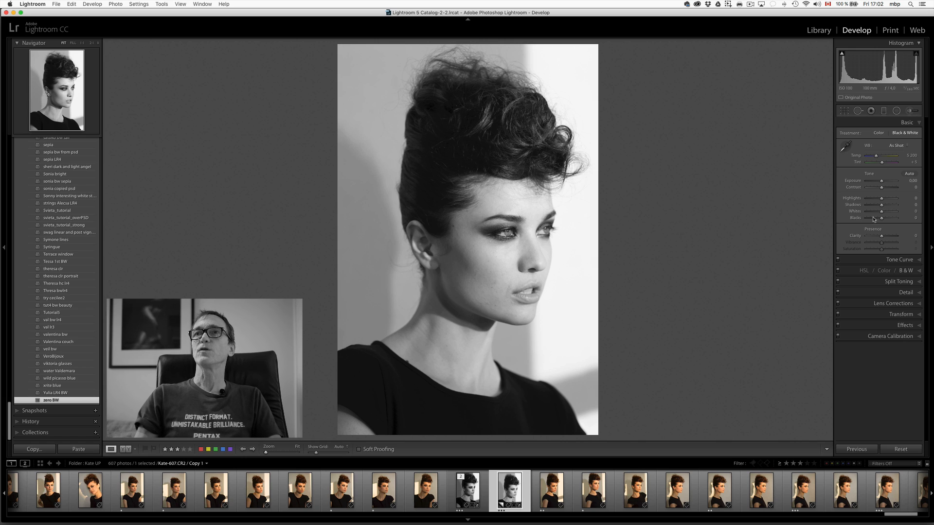
{"action": "right_click", "coordinate": [892, 261]}
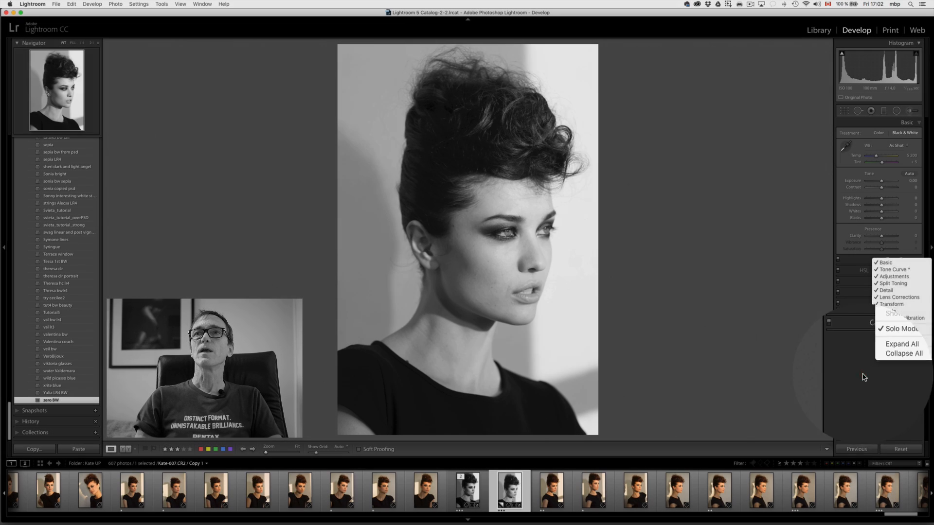
{"action": "left_click", "coordinate": [863, 374]}
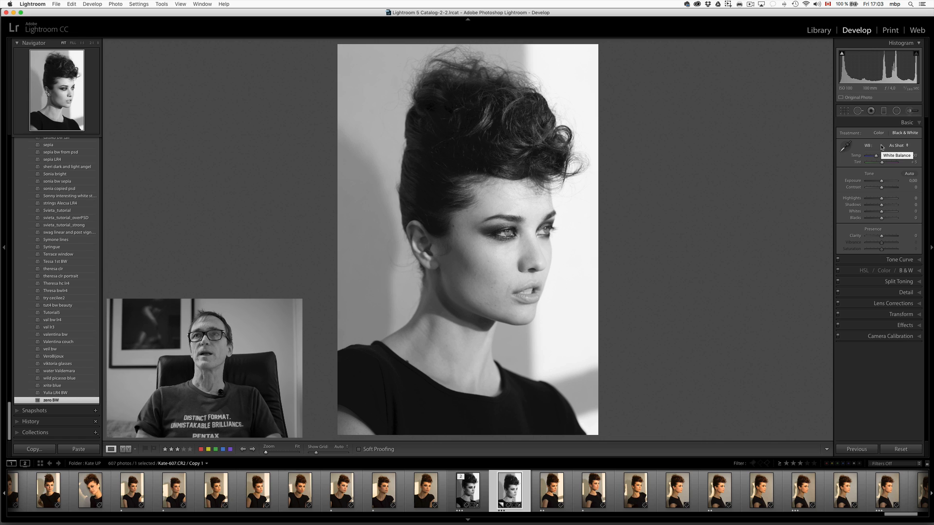
{"action": "left_click", "coordinate": [897, 261]}
{"action": "left_click", "coordinate": [898, 275]}
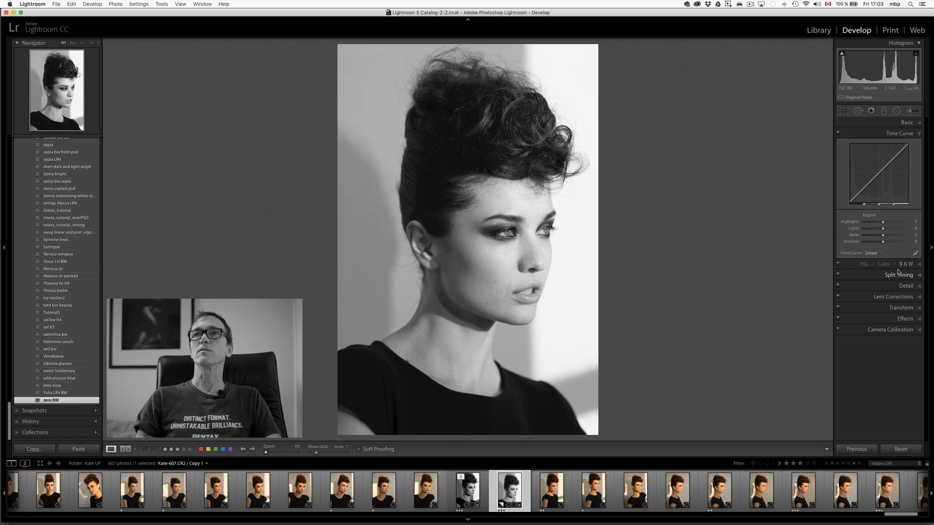
{"action": "left_click", "coordinate": [906, 122]}
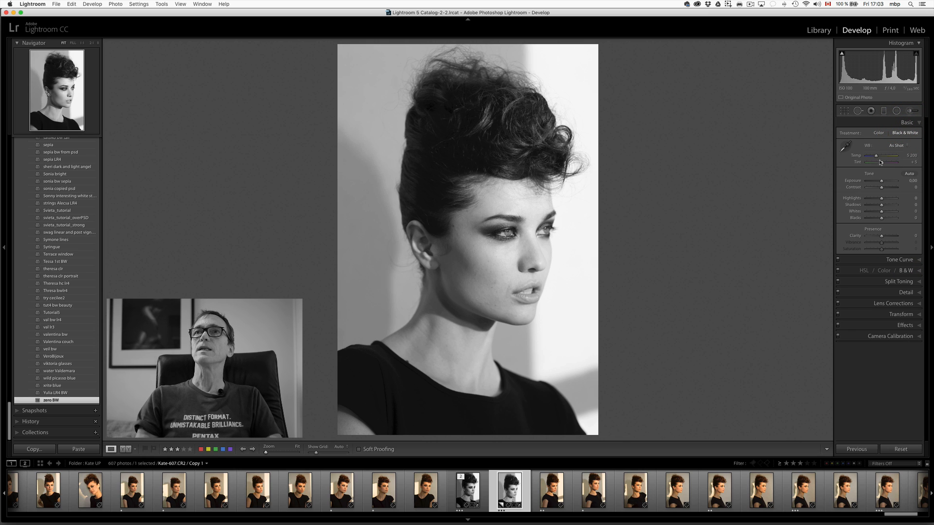
Try the extremes of the white balance, settling on a temperature of 4382 and a tint of −72.
{"action": "left_click_drag", "start_coordinate": [876, 157], "coordinate": [904, 157]}
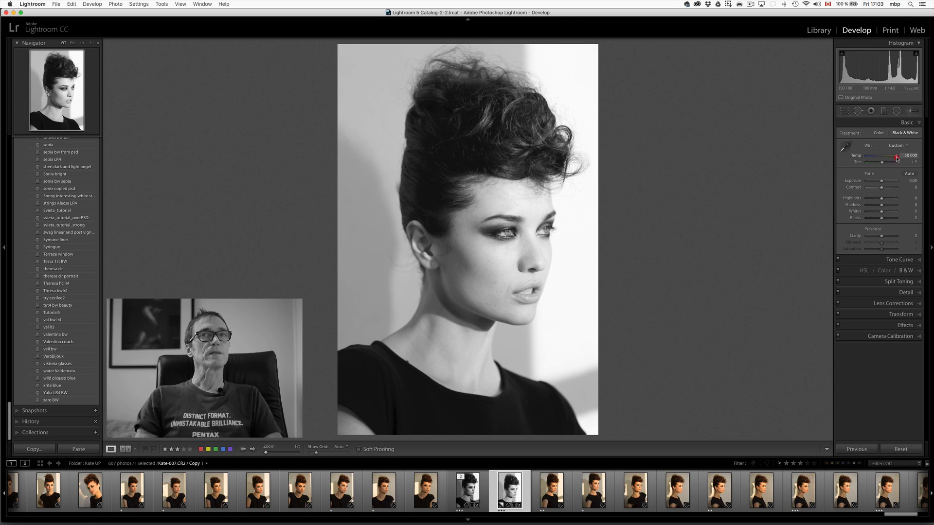
{"action": "left_click_drag", "start_coordinate": [897, 158], "coordinate": [868, 158]}
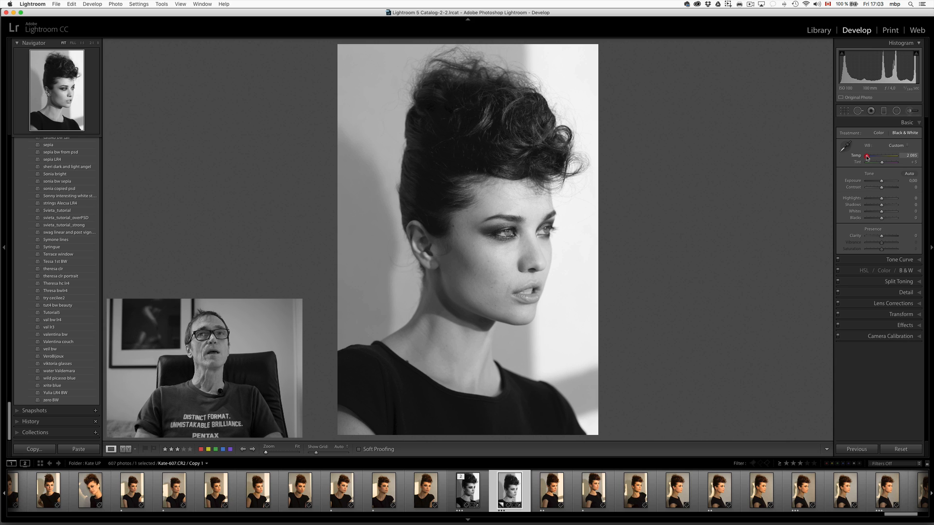
{"action": "left_click_drag", "start_coordinate": [867, 157], "coordinate": [874, 158]}
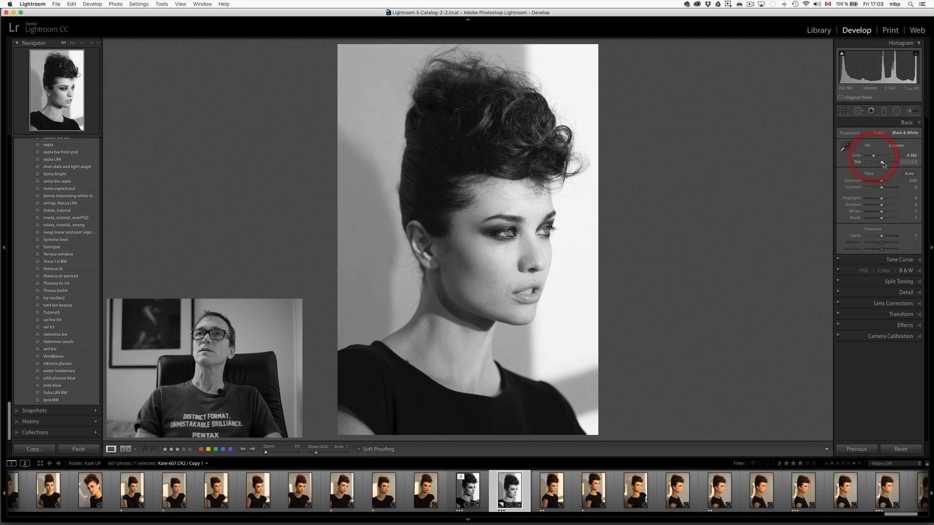
{"action": "left_click_drag", "start_coordinate": [882, 163], "coordinate": [898, 166]}
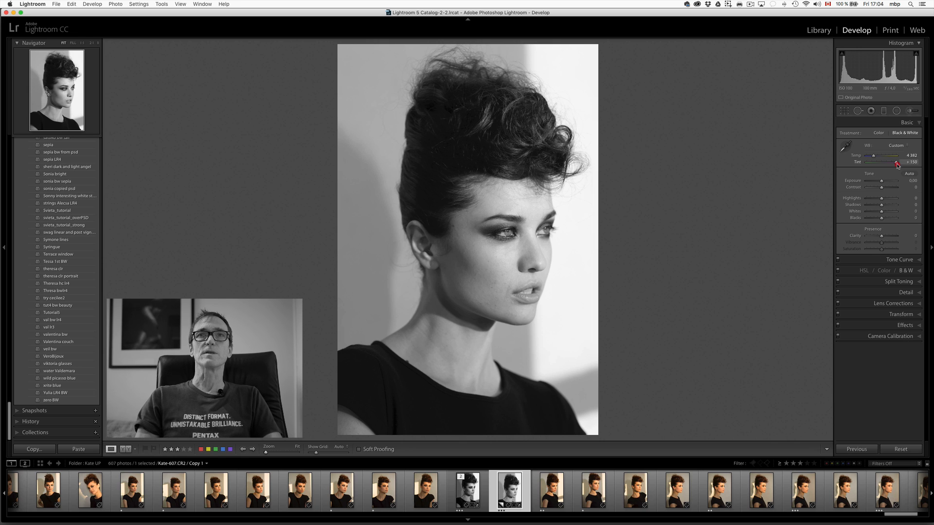
{"action": "left_click_drag", "start_coordinate": [898, 165], "coordinate": [876, 165]}
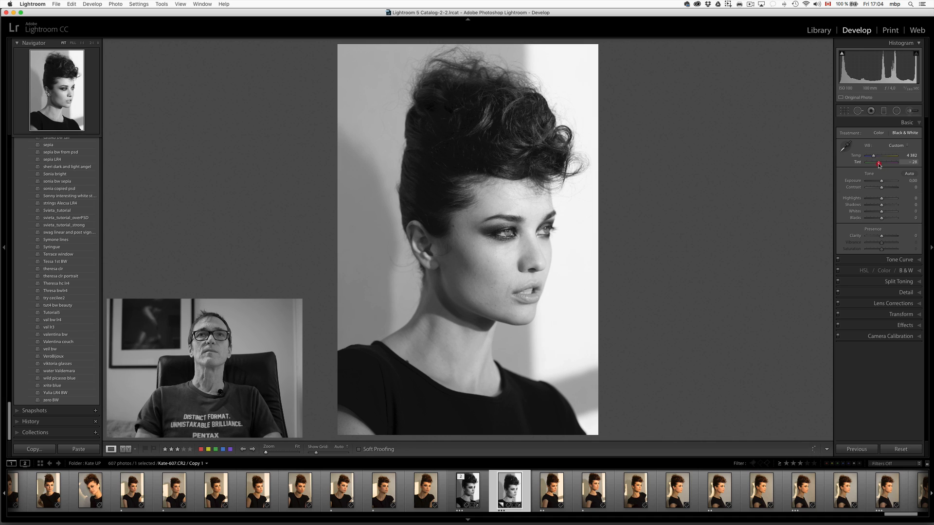
{"action": "left_click_drag", "start_coordinate": [875, 165], "coordinate": [874, 165]}
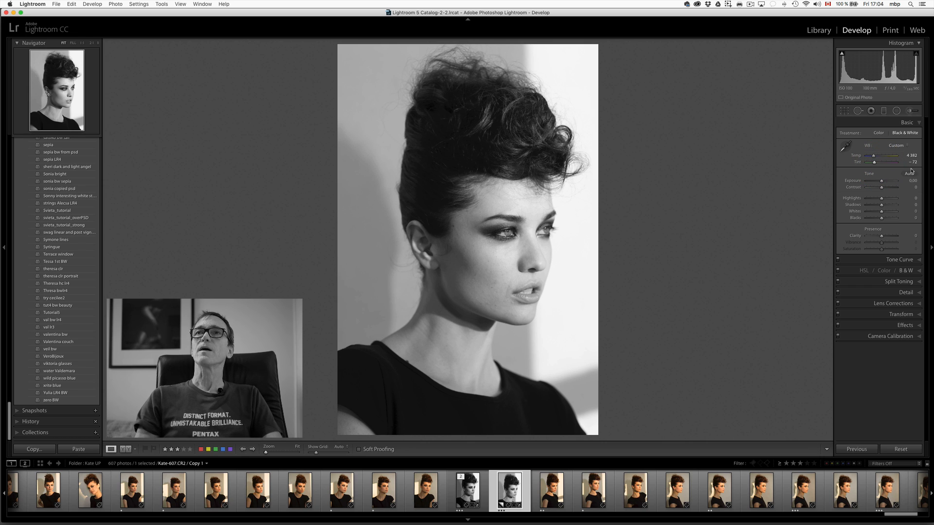
Try a brighter exposure on the black-and-white portrait and settle on −0.20.
{"action": "left_click_drag", "start_coordinate": [883, 181], "coordinate": [884, 182]}
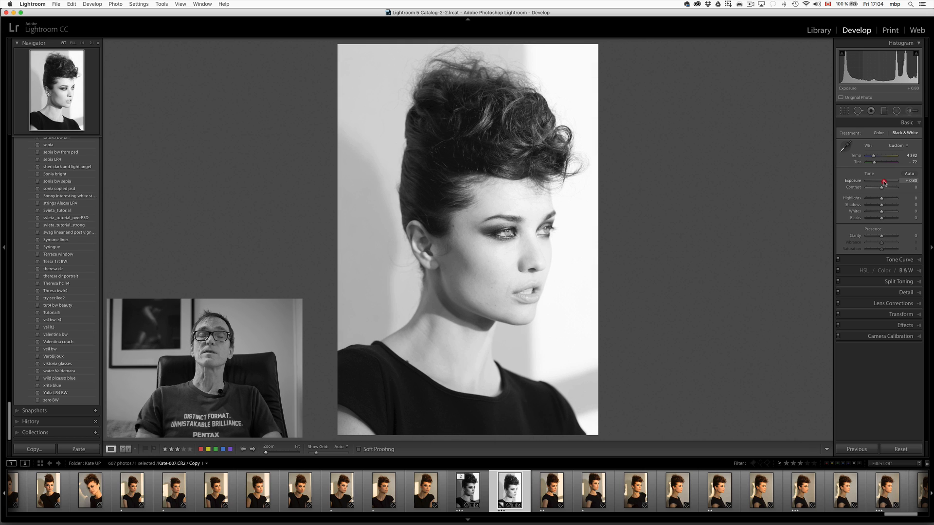
{"action": "left_click_drag", "start_coordinate": [884, 182], "coordinate": [881, 183]}
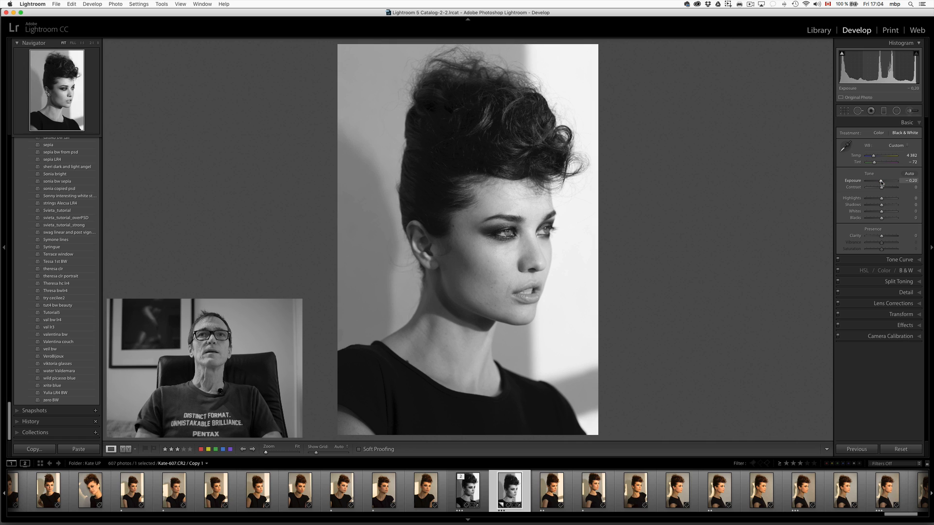
{"action": "left_click_drag", "start_coordinate": [881, 183], "coordinate": [882, 182]}
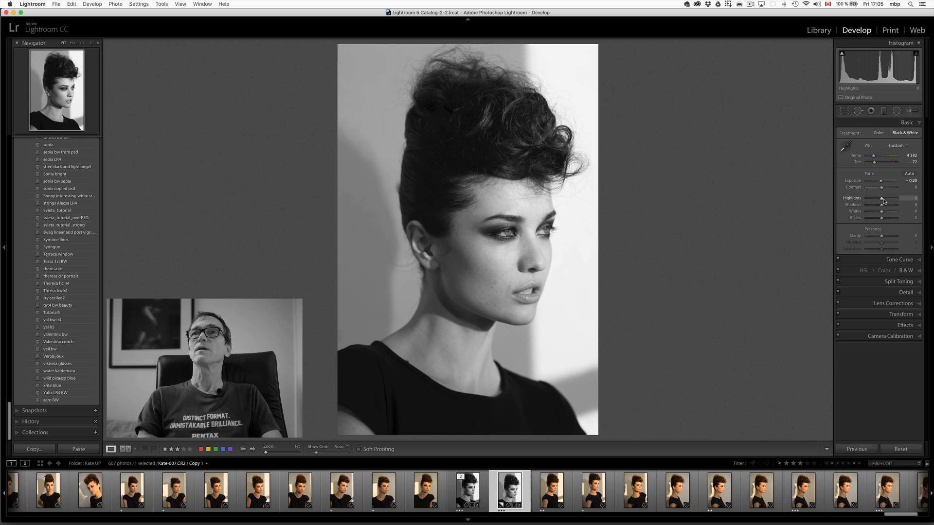
Adjust the portrait's basic tones to highlights −13, shadows +17, whites −4 and blacks −13.
{"action": "left_click_drag", "start_coordinate": [881, 199], "coordinate": [885, 207]}
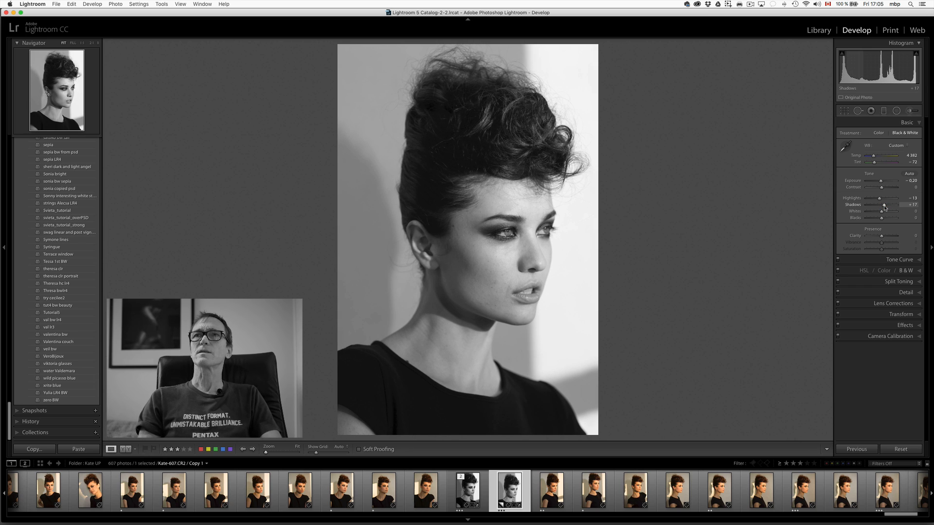
{"action": "left_click_drag", "start_coordinate": [881, 212], "coordinate": [892, 215]}
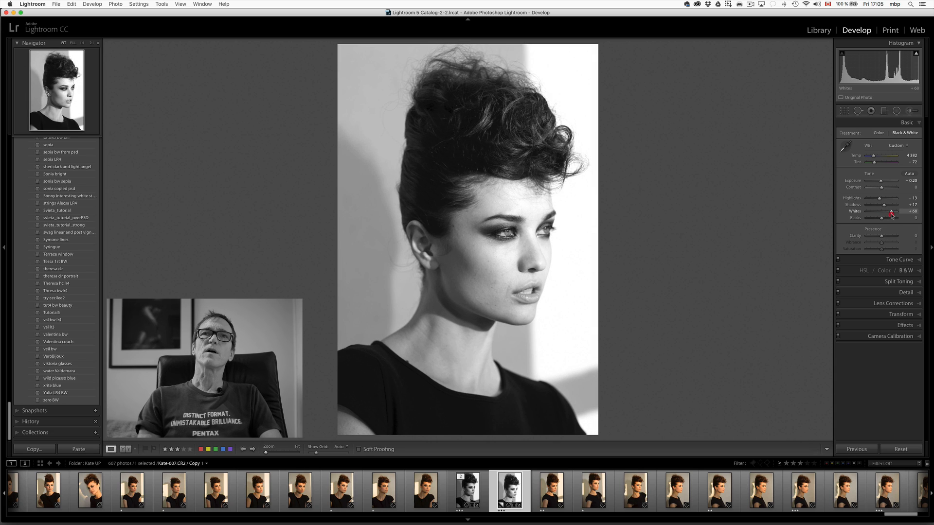
{"action": "left_click_drag", "start_coordinate": [892, 215], "coordinate": [882, 215]}
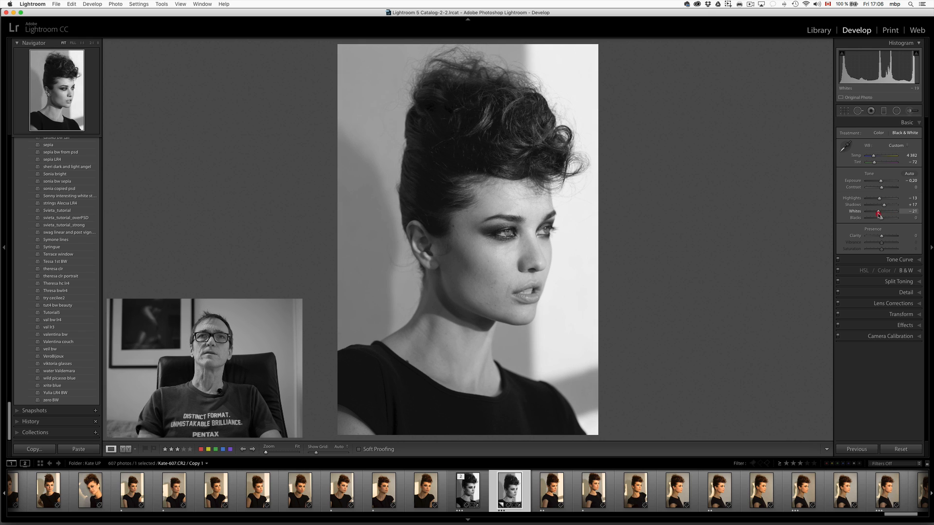
{"action": "left_click_drag", "start_coordinate": [882, 214], "coordinate": [879, 220]}
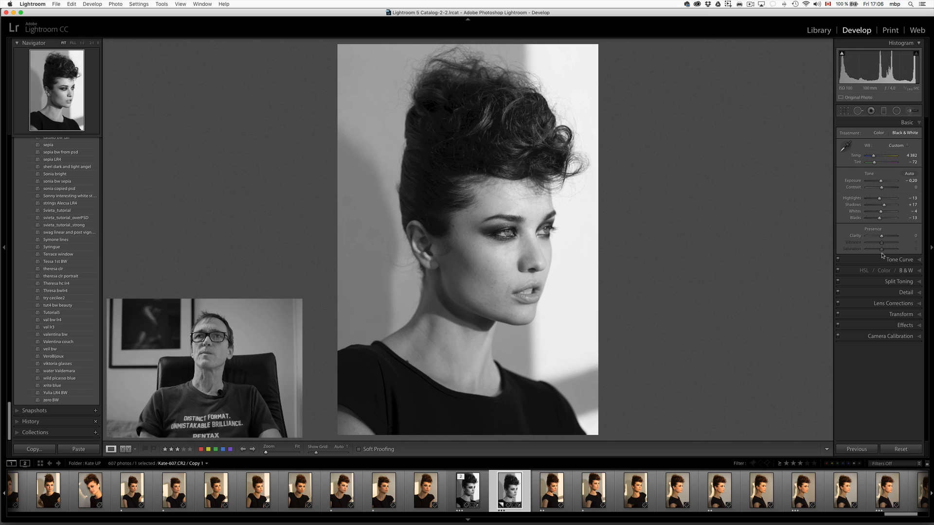
Set Red to −14 in the Black & White Mix and try darker and lighter Orange values, settling on +16.
{"action": "left_click", "coordinate": [907, 271]}
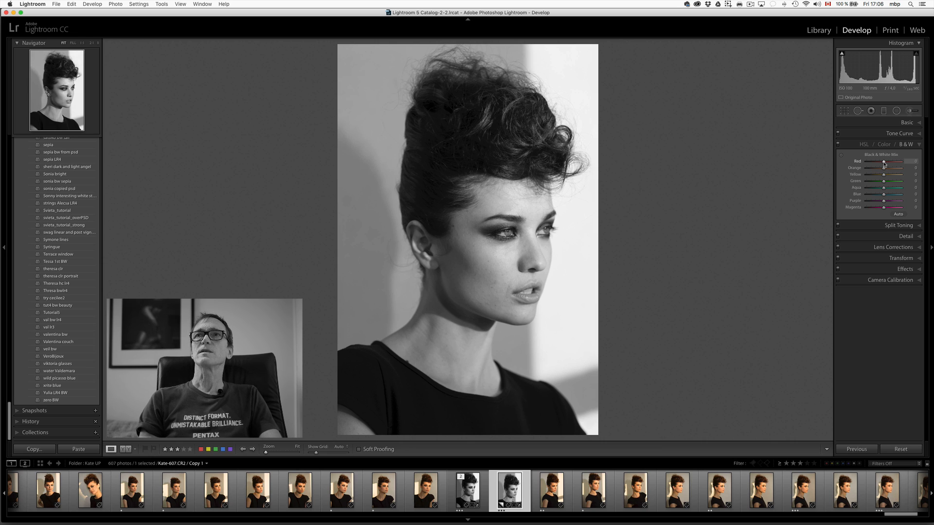
{"action": "mouse_move", "coordinate": [882, 163]}
{"action": "left_mouse_down"}
{"action": "mouse_move", "coordinate": [872, 162]}
{"action": "mouse_move", "coordinate": [885, 166]}
{"action": "left_mouse_up"}
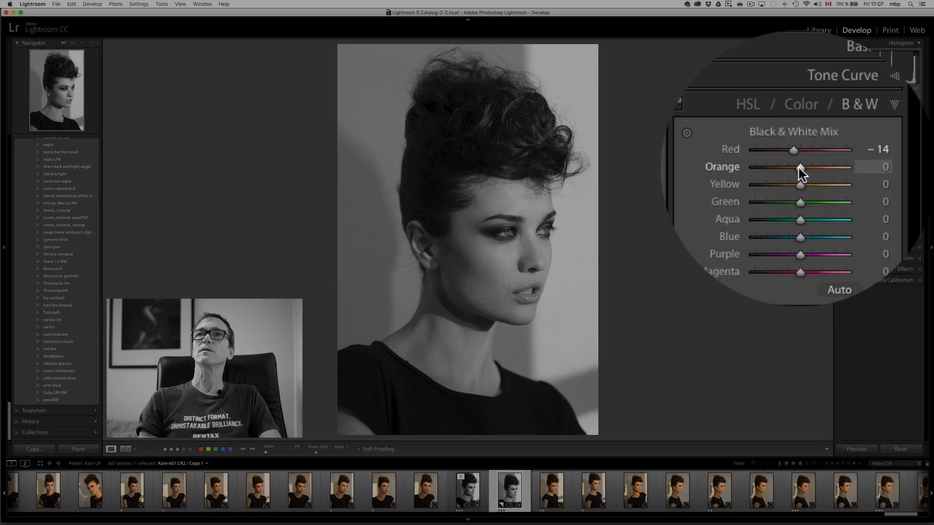
{"action": "left_click_drag", "start_coordinate": [883, 170], "coordinate": [885, 171]}
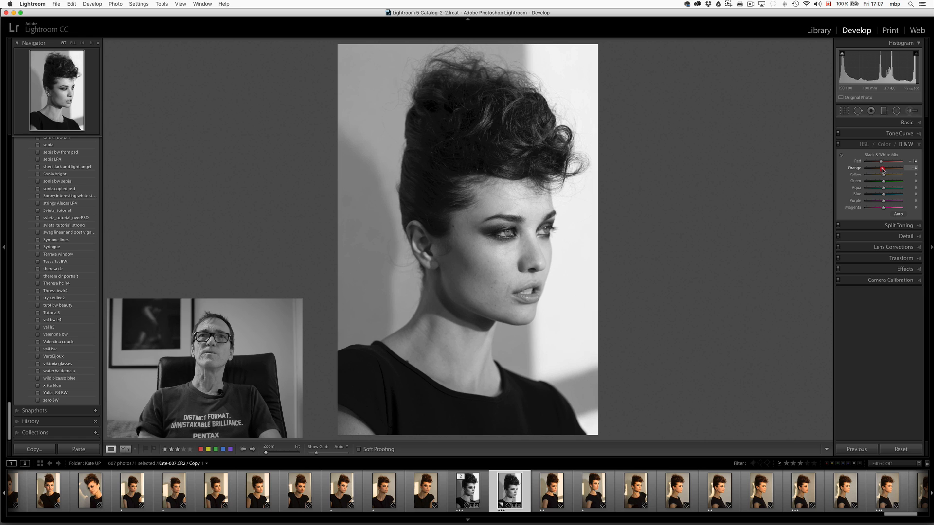
{"action": "left_click_drag", "start_coordinate": [882, 171], "coordinate": [883, 170]}
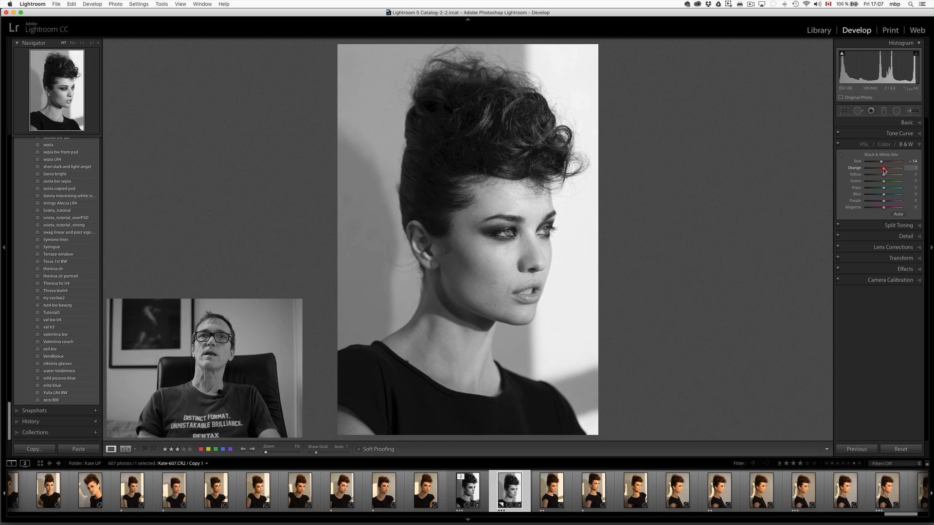
{"action": "left_click_drag", "start_coordinate": [884, 170], "coordinate": [885, 170]}
{"action": "left_click_drag", "start_coordinate": [762, 179], "coordinate": [754, 188]}
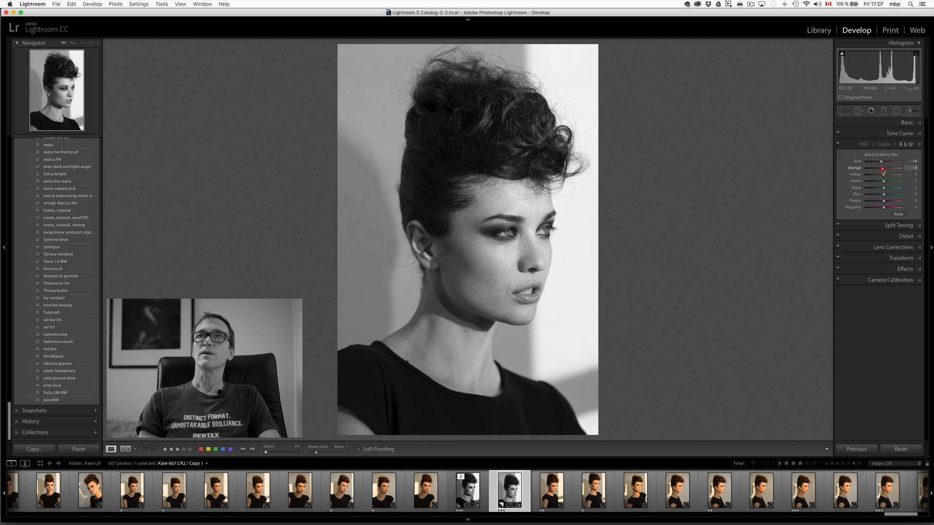
{"action": "left_click_drag", "start_coordinate": [883, 171], "coordinate": [874, 171]}
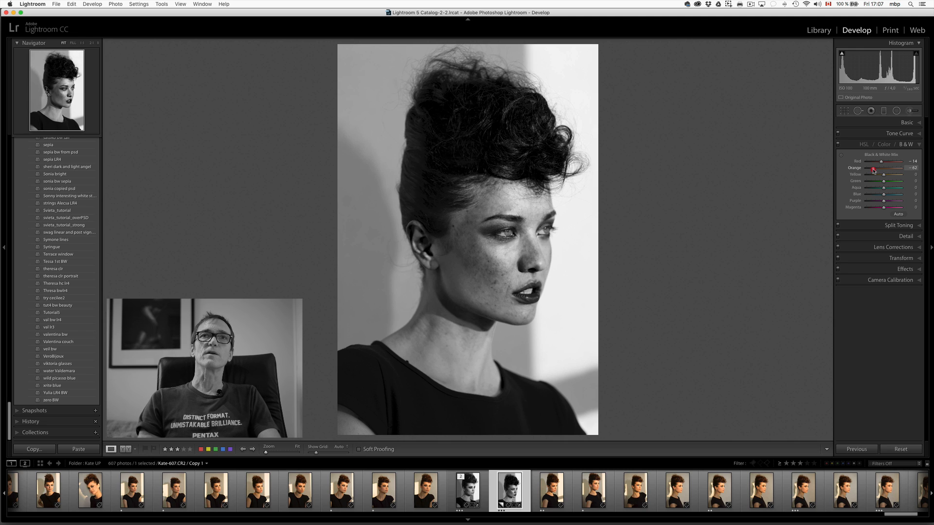
{"action": "left_click_drag", "start_coordinate": [875, 170], "coordinate": [890, 171]}
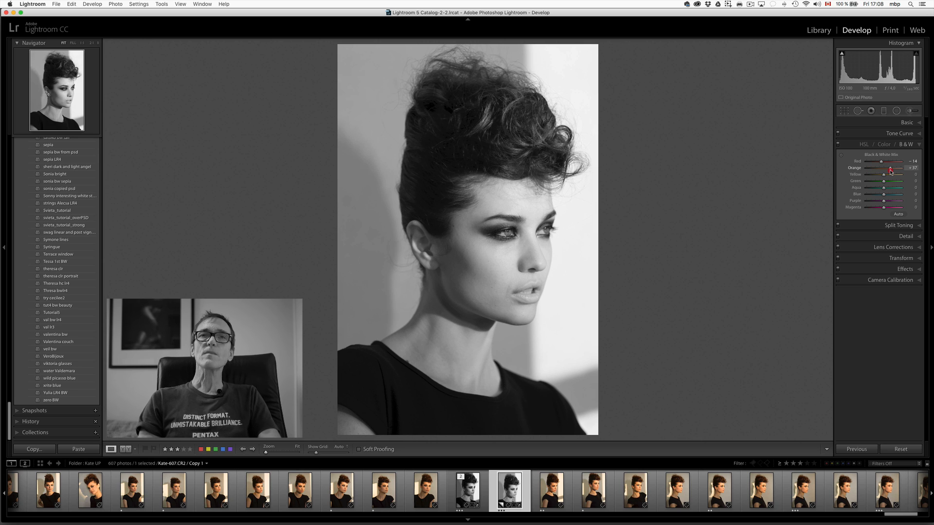
{"action": "left_click_drag", "start_coordinate": [890, 171], "coordinate": [888, 171]}
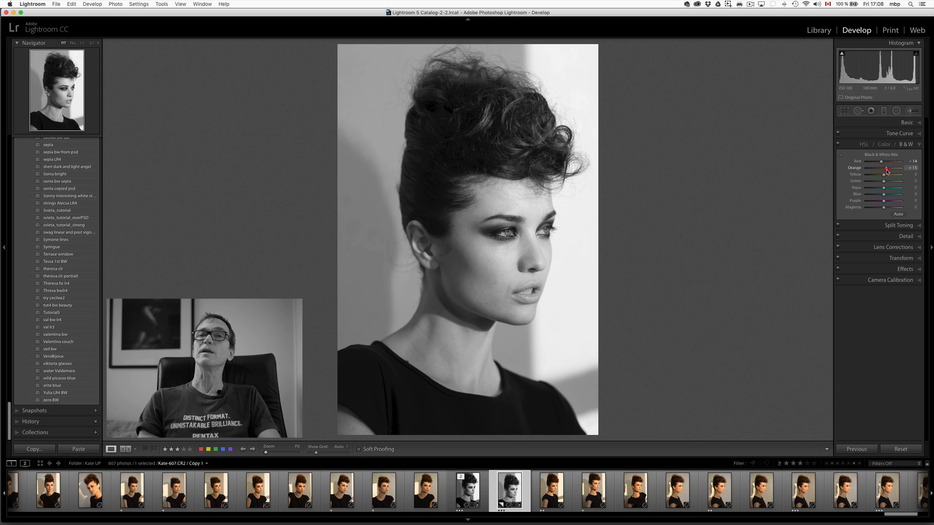
{"action": "left_click_drag", "start_coordinate": [887, 171], "coordinate": [886, 171]}
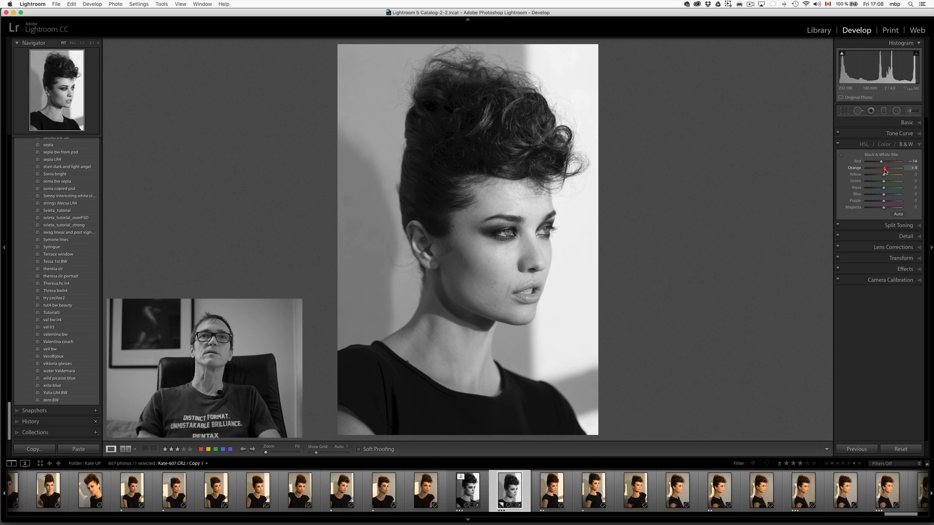
{"action": "left_click_drag", "start_coordinate": [885, 170], "coordinate": [885, 170]}
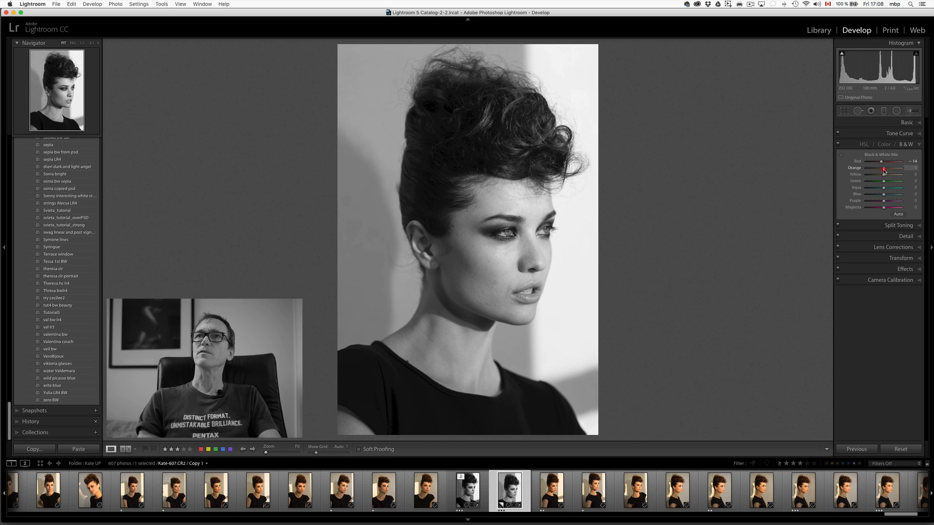
{"action": "left_click_drag", "start_coordinate": [883, 171], "coordinate": [888, 171]}
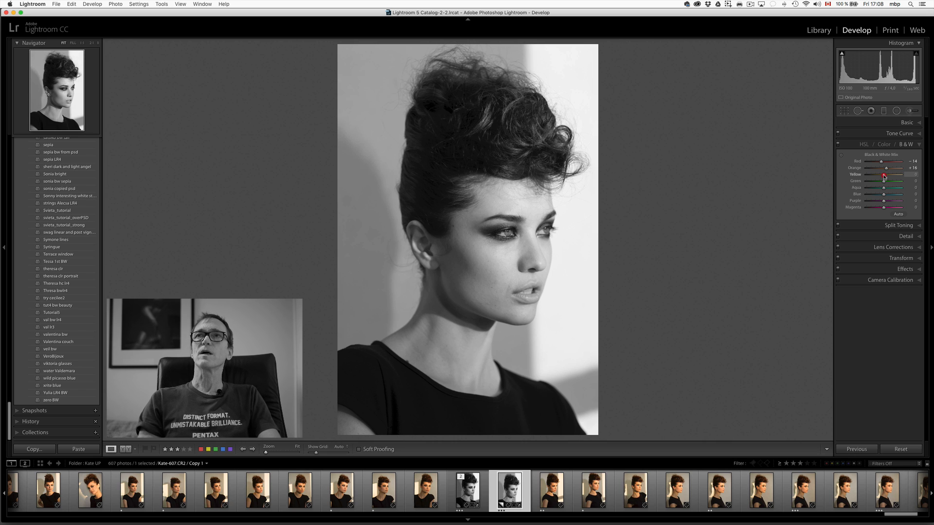
Set Yellow to −7, Green to −16 and Aqua to −12 in the Black & White Mix.
{"action": "left_click_drag", "start_coordinate": [884, 176], "coordinate": [882, 177]}
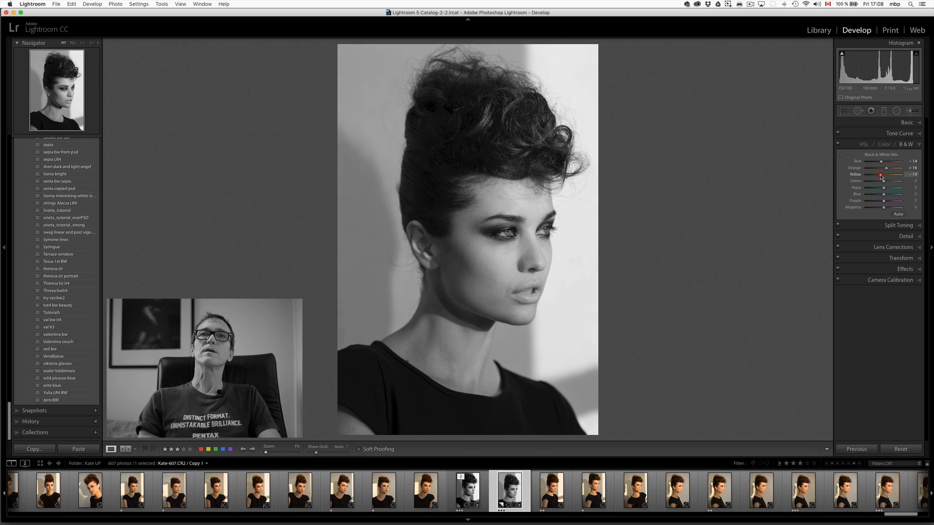
{"action": "left_click_drag", "start_coordinate": [881, 177], "coordinate": [884, 178]}
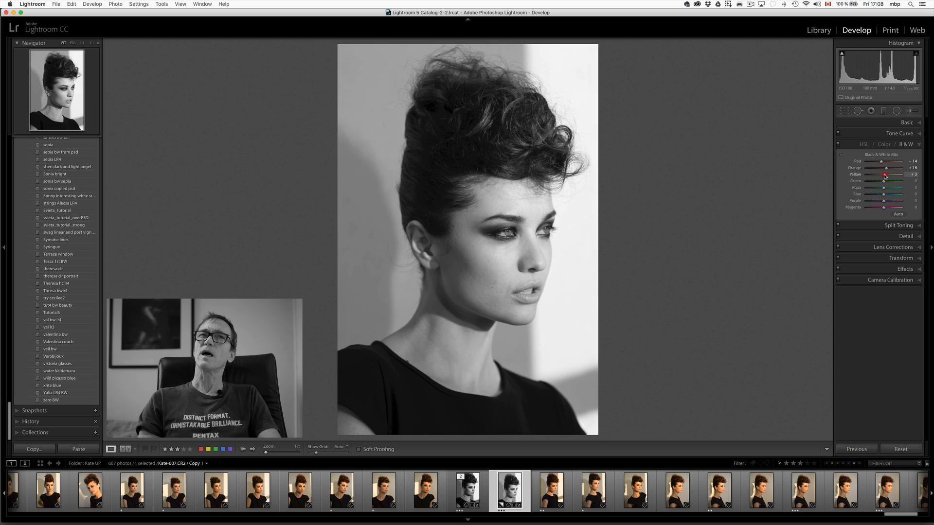
{"action": "left_click_drag", "start_coordinate": [884, 176], "coordinate": [885, 177]}
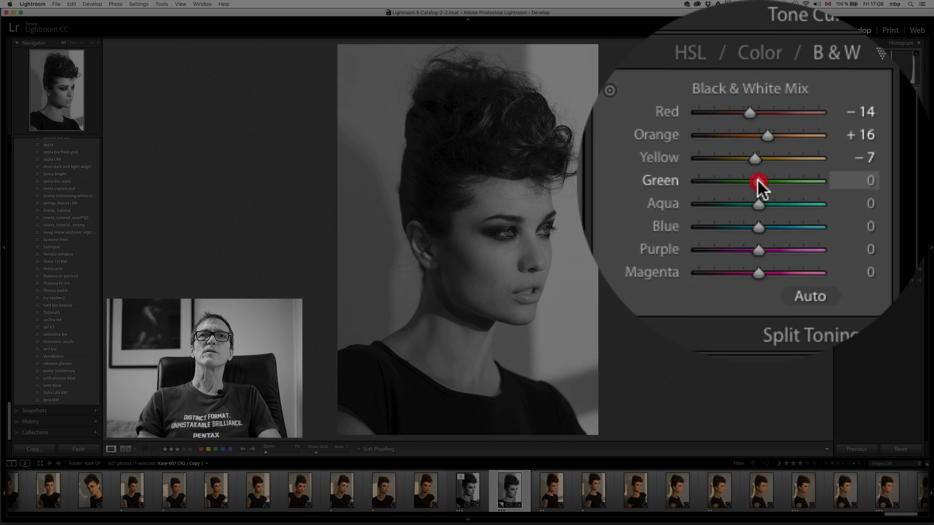
{"action": "left_click_drag", "start_coordinate": [759, 182], "coordinate": [884, 183]}
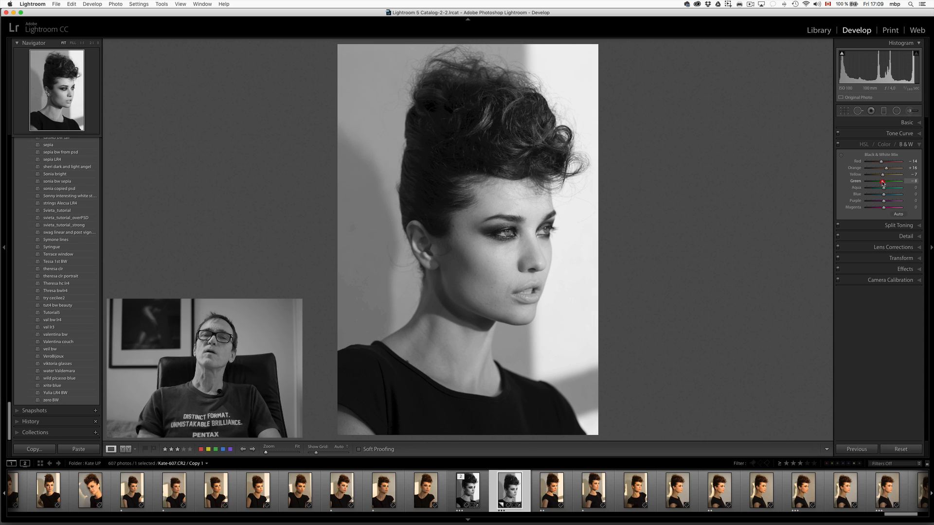
{"action": "left_click_drag", "start_coordinate": [882, 182], "coordinate": [883, 185]}
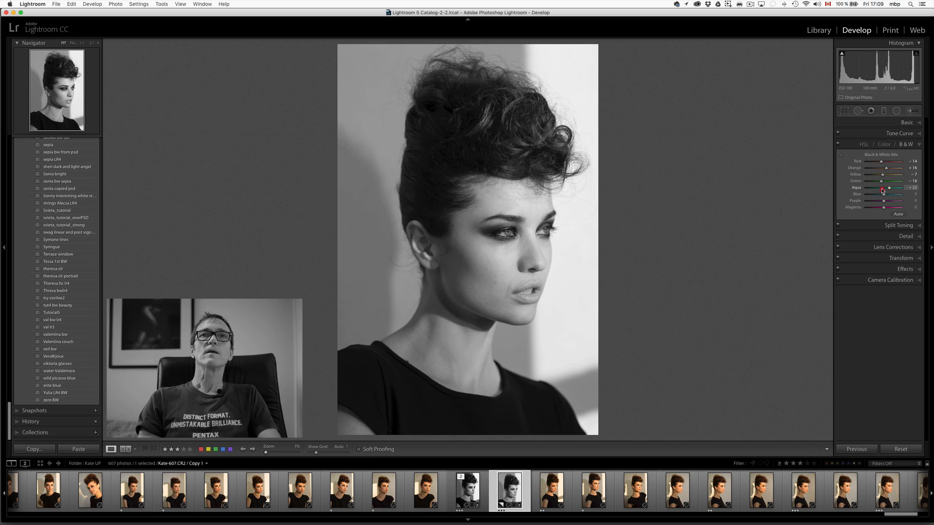
{"action": "left_click_drag", "start_coordinate": [890, 191], "coordinate": [882, 191]}
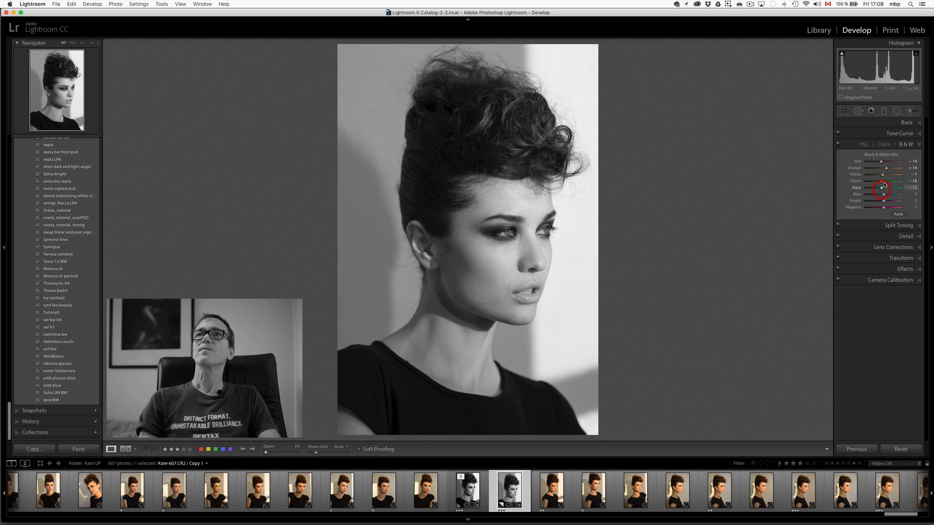
Fine-tune the white balance to a temperature of 4333 and a tint of −99.
{"action": "left_click", "coordinate": [902, 122]}
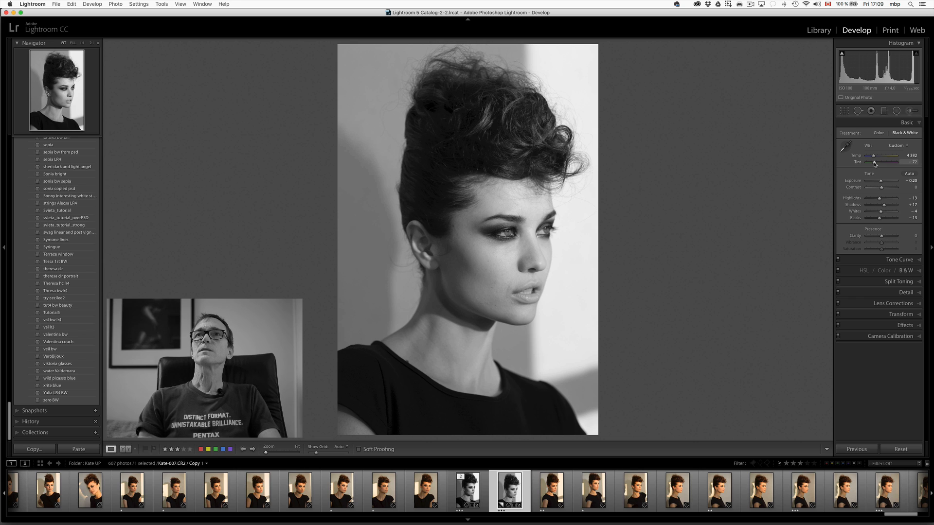
{"action": "left_click_drag", "start_coordinate": [875, 165], "coordinate": [873, 158]}
{"action": "left_click", "coordinate": [752, 182]}
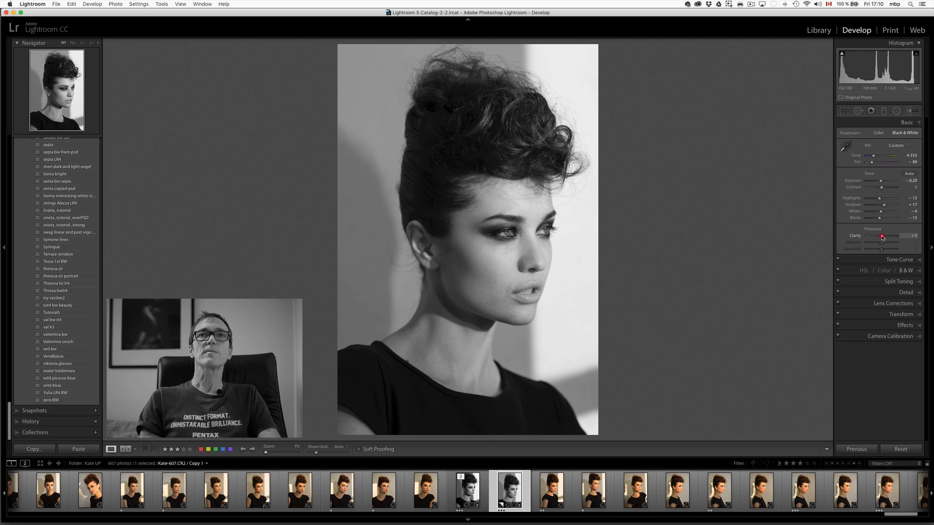
Try strong clarity values such as +76 on the portrait, then reset clarity to its default.
{"action": "left_click_drag", "start_coordinate": [880, 238], "coordinate": [894, 238]}
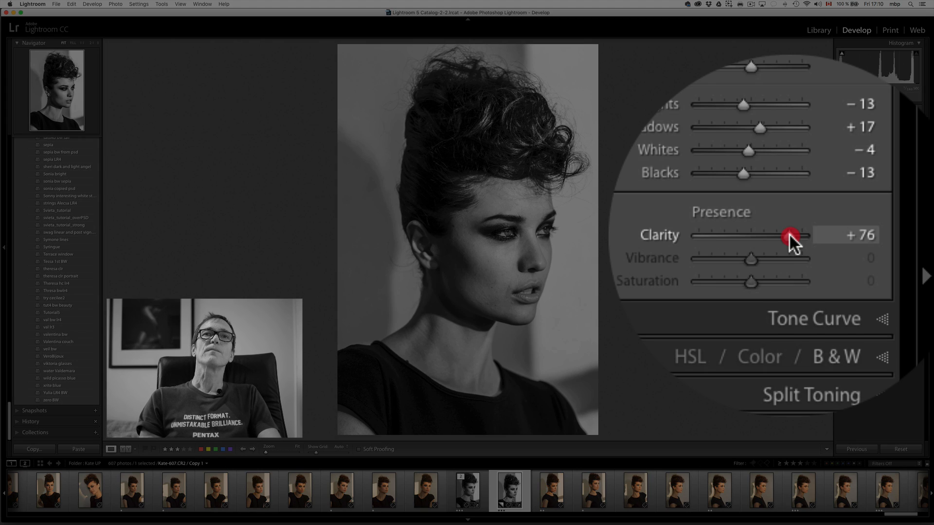
{"action": "mouse_move", "coordinate": [894, 238]}
{"action": "left_mouse_down"}
{"action": "mouse_move", "coordinate": [874, 237]}
{"action": "mouse_move", "coordinate": [894, 238]}
{"action": "mouse_move", "coordinate": [885, 241]}
{"action": "left_mouse_up"}
{"action": "left_click", "coordinate": [890, 236]}
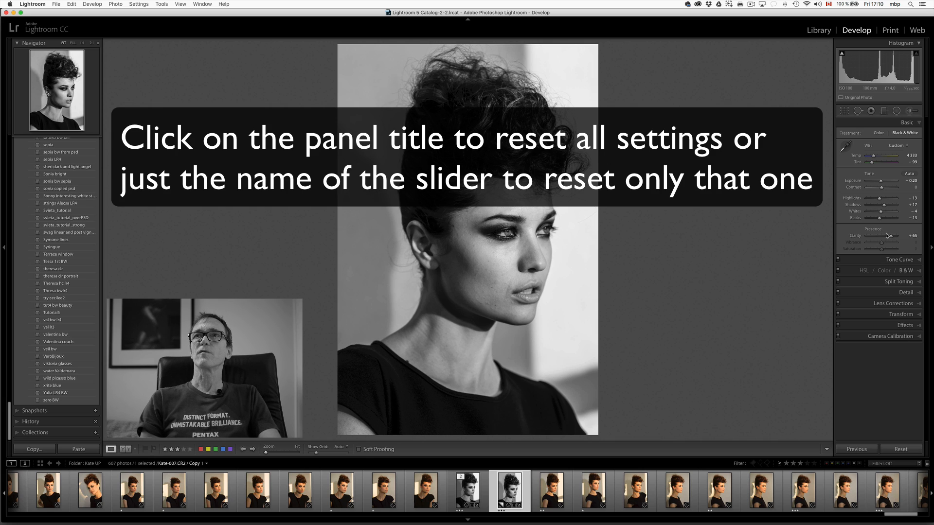
{"action": "double_click", "coordinate": [856, 236]}
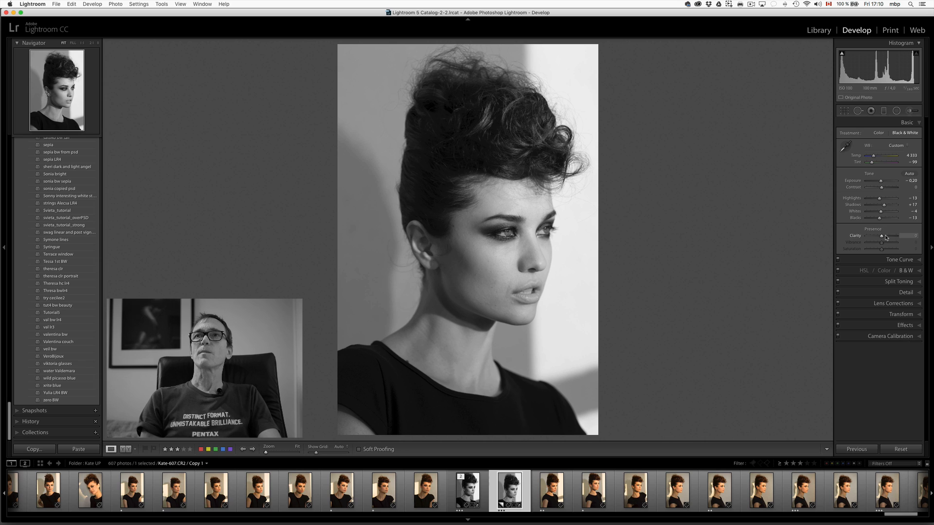
Set the Tone Curve's Highlights region to +40 and its Lights region to −9.
{"action": "left_click", "coordinate": [901, 260]}
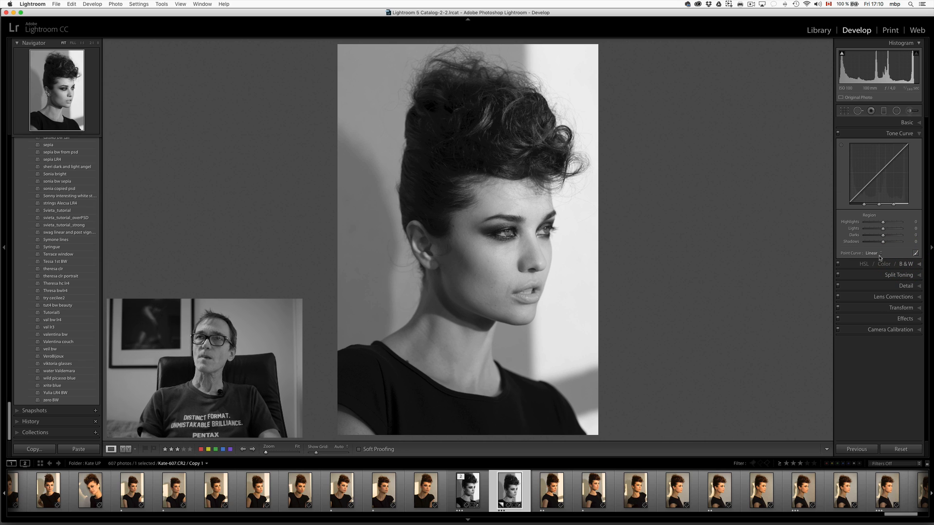
{"action": "left_click_drag", "start_coordinate": [883, 224], "coordinate": [899, 207]}
{"action": "mouse_move", "coordinate": [893, 205]}
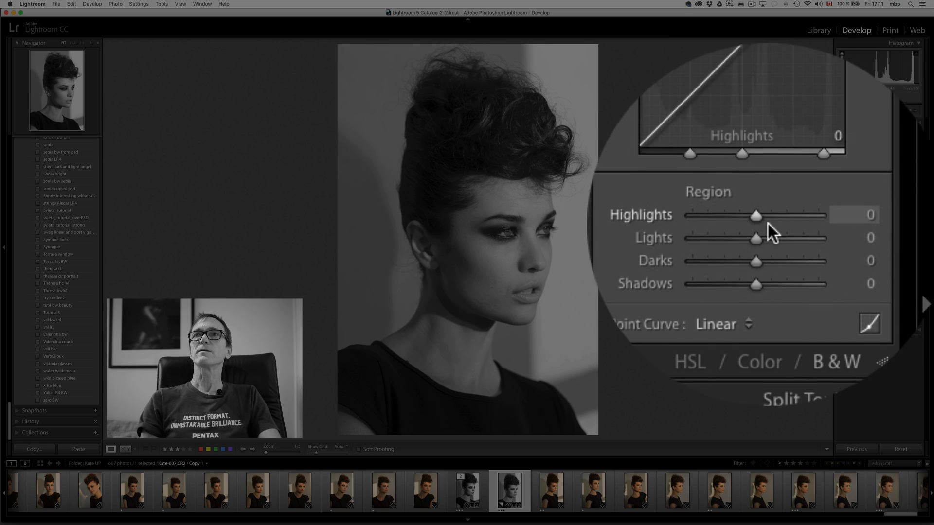
{"action": "left_click_drag", "start_coordinate": [755, 221], "coordinate": [784, 222]}
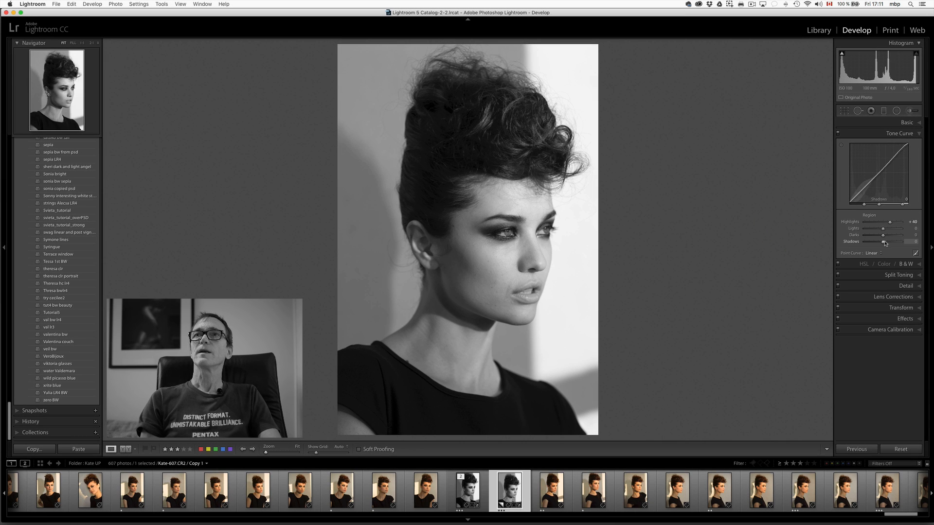
{"action": "left_click_drag", "start_coordinate": [883, 230], "coordinate": [885, 231]}
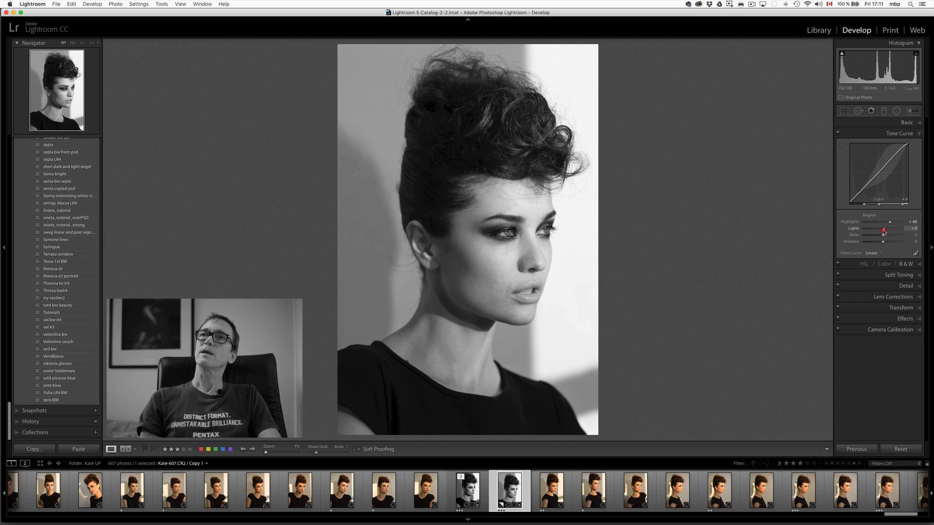
{"action": "left_click_drag", "start_coordinate": [884, 233], "coordinate": [883, 233]}
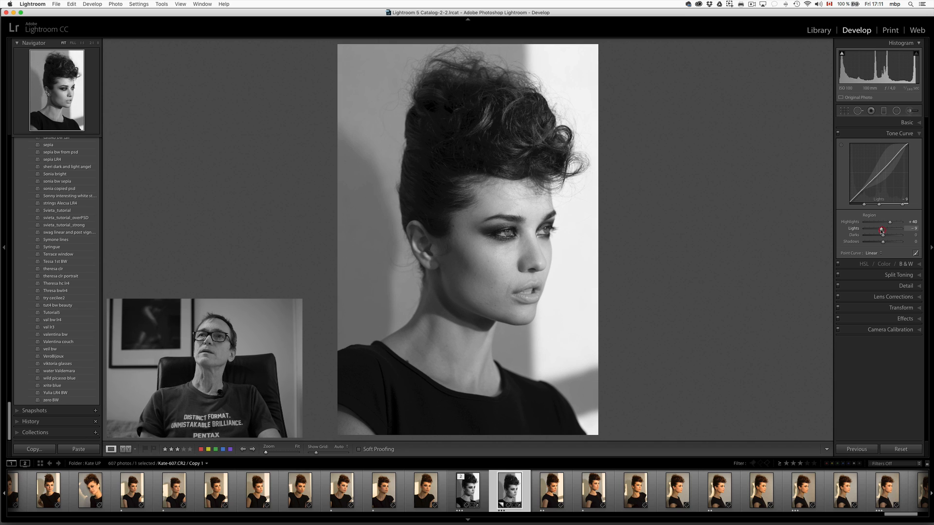
Move the Tone Curve's shadow split point below 25 and set Darks to −15 and Shadows to +12.
{"action": "left_click_drag", "start_coordinate": [884, 238], "coordinate": [887, 238]}
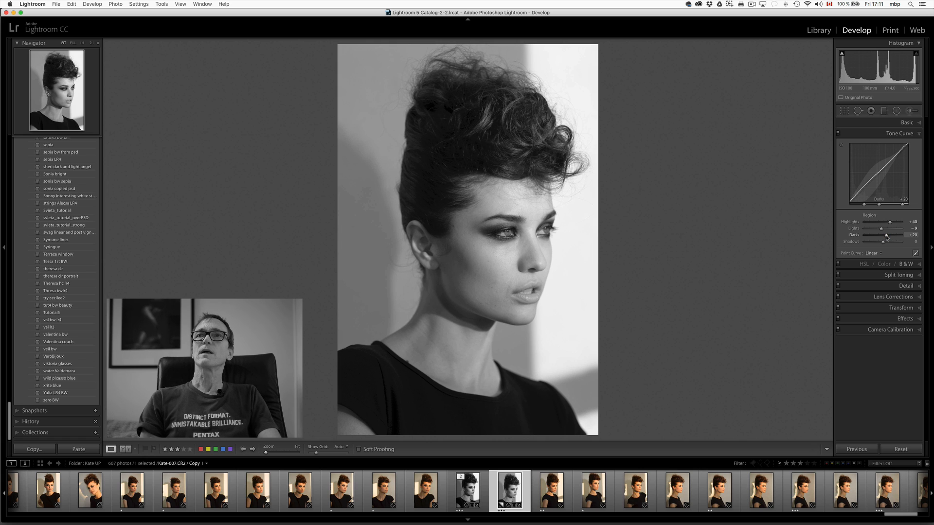
{"action": "left_click_drag", "start_coordinate": [886, 237], "coordinate": [887, 237]}
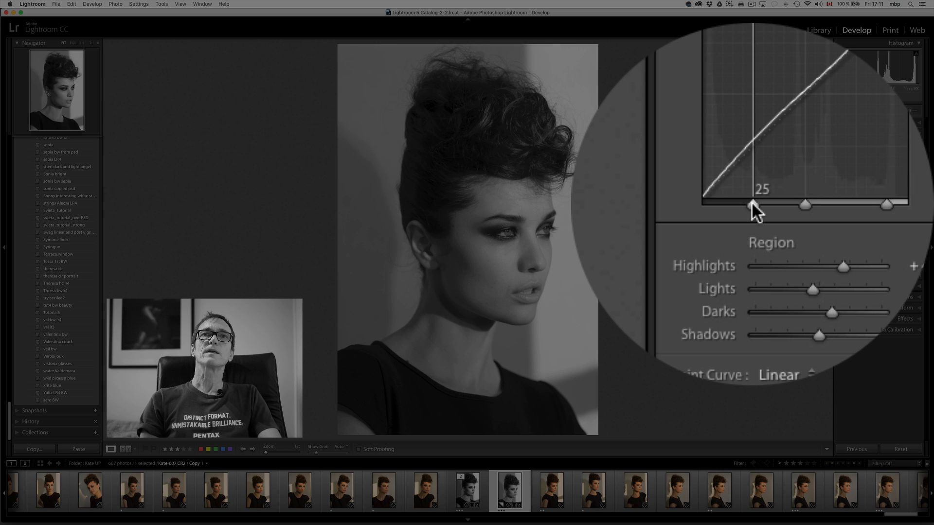
{"action": "left_click_drag", "start_coordinate": [754, 211], "coordinate": [750, 203]}
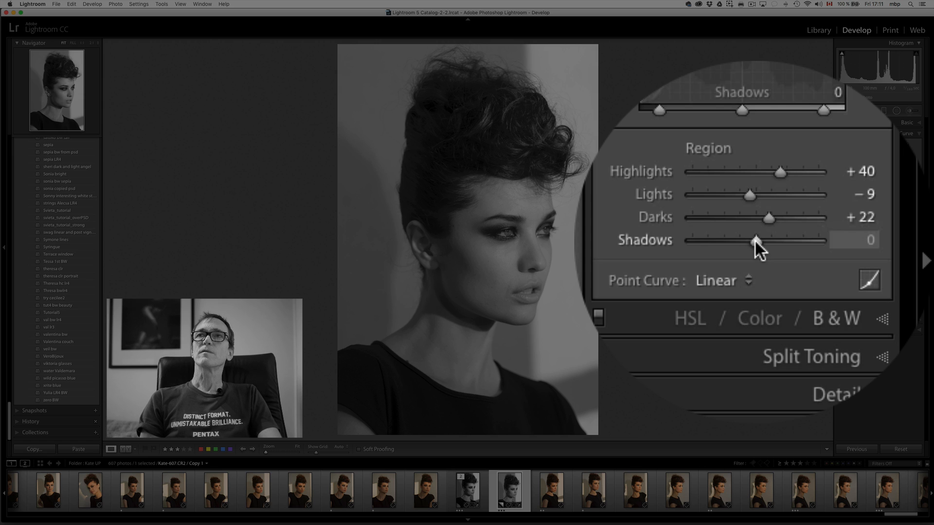
{"action": "left_click_drag", "start_coordinate": [883, 242], "coordinate": [880, 237]}
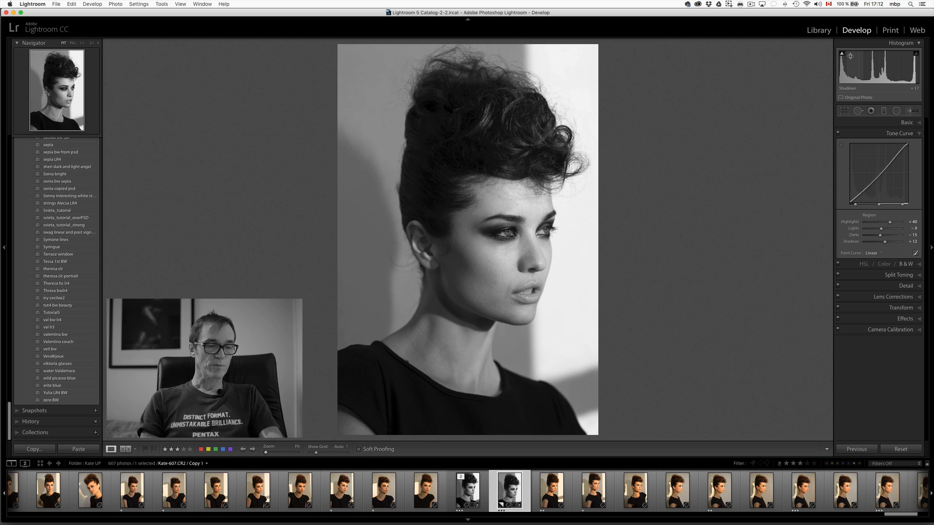
Check the portrait for clipped shadows and highlights, and inspect the eyes at 1:1 magnification.
{"action": "key", "text": "j"}
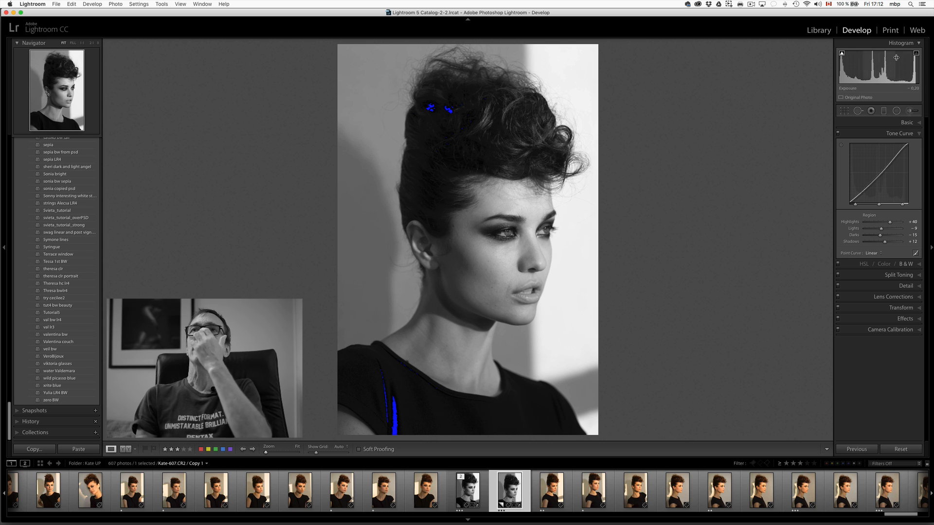
{"action": "key", "text": "z"}
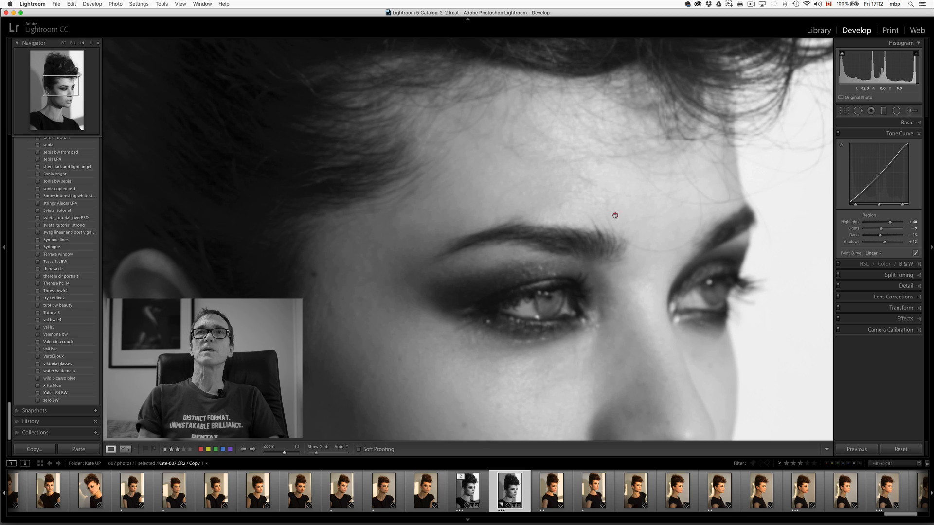
{"action": "left_click", "coordinate": [615, 209]}
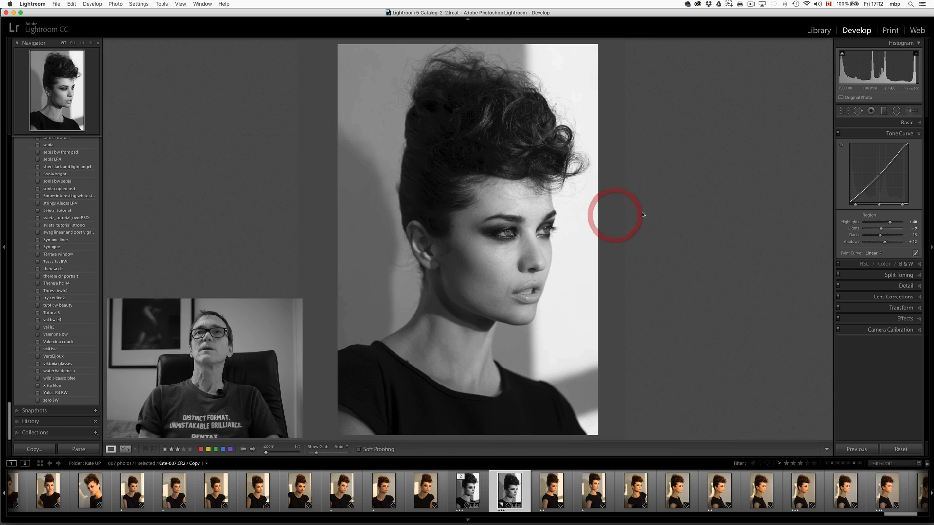
{"action": "left_click", "coordinate": [842, 54]}
{"action": "left_click", "coordinate": [842, 54]}
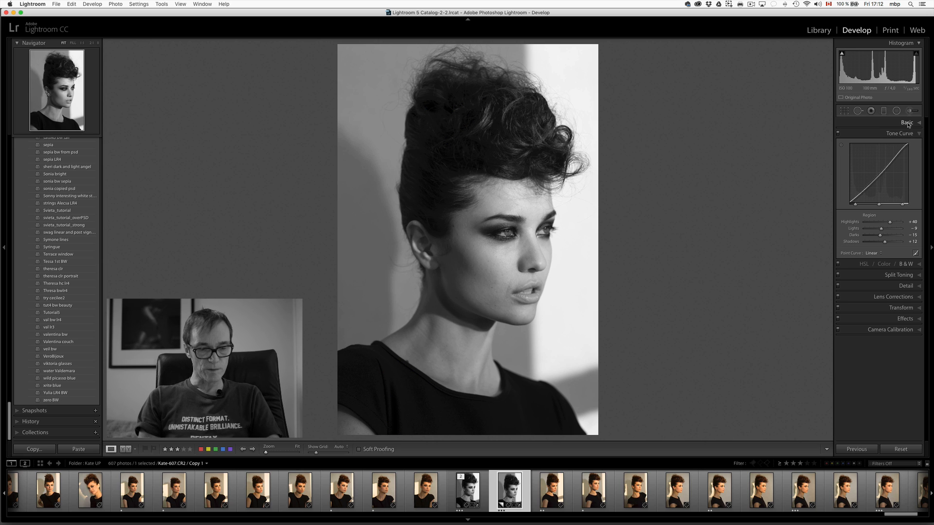
Set the portrait's basic Exposure to −0.30.
{"action": "key", "text": "super+1"}
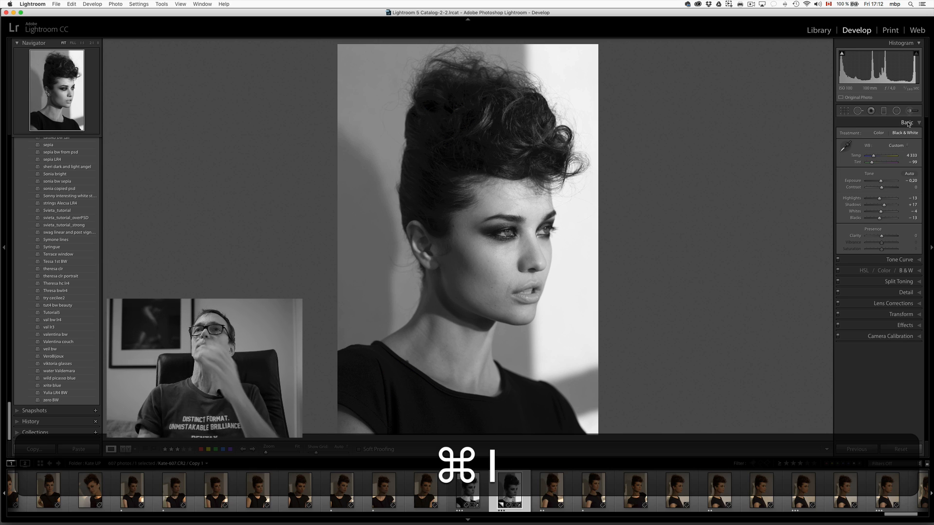
{"action": "left_click_drag", "start_coordinate": [881, 182], "coordinate": [881, 183]}
{"action": "left_click", "coordinate": [881, 184]}
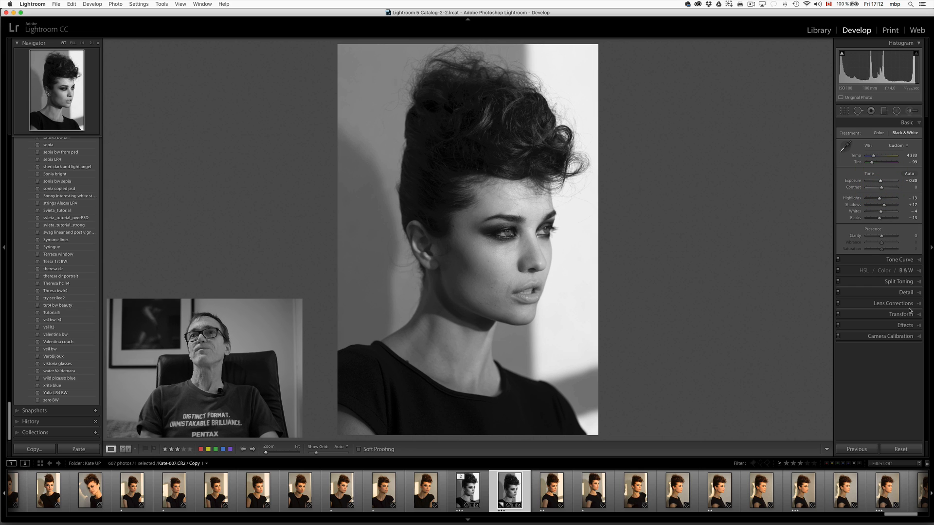
Set Green to −13 in the Black & White Mix and reset Aqua and Yellow to 0.
{"action": "left_click", "coordinate": [907, 271]}
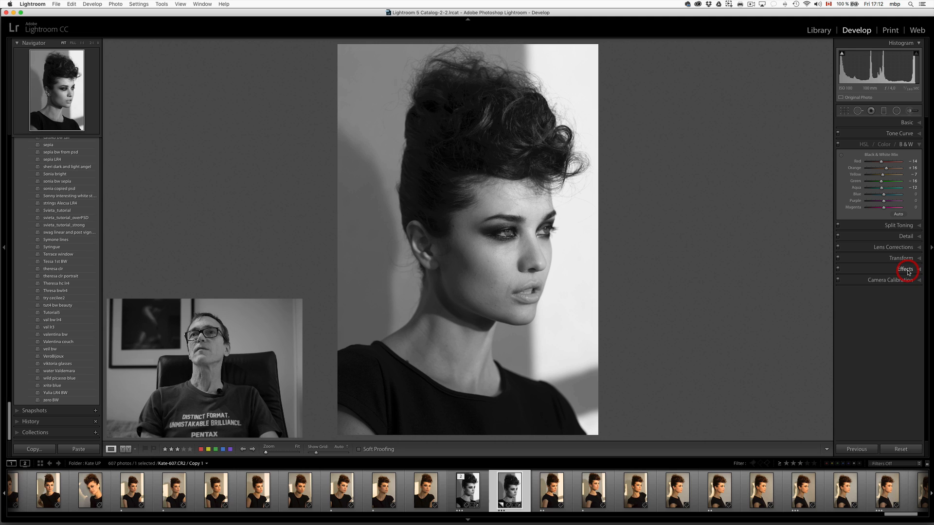
{"action": "mouse_move", "coordinate": [884, 197]}
{"action": "left_mouse_down"}
{"action": "mouse_move", "coordinate": [873, 197]}
{"action": "mouse_move", "coordinate": [887, 189]}
{"action": "mouse_move", "coordinate": [855, 190]}
{"action": "mouse_move", "coordinate": [881, 185]}
{"action": "left_mouse_up"}
{"action": "double_click", "coordinate": [875, 196]}
{"action": "double_click", "coordinate": [882, 188]}
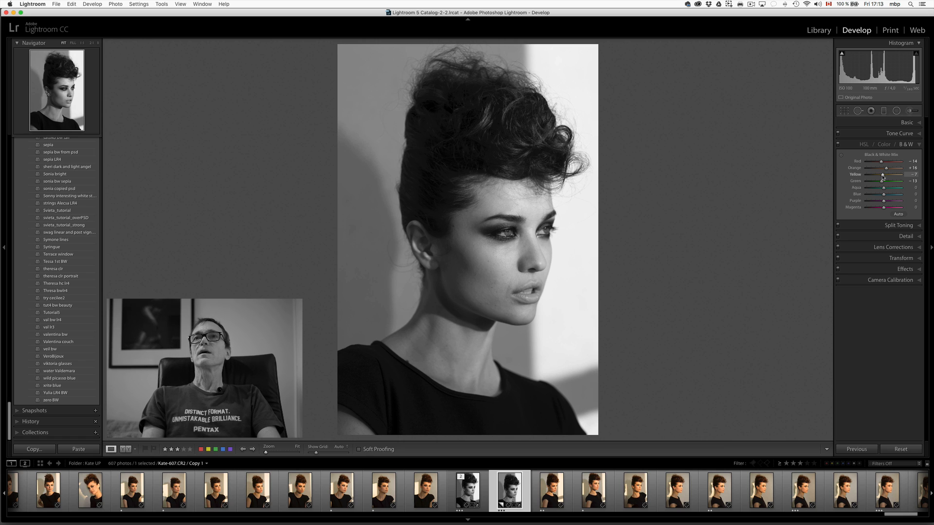
{"action": "left_click_drag", "start_coordinate": [883, 176], "coordinate": [884, 178]}
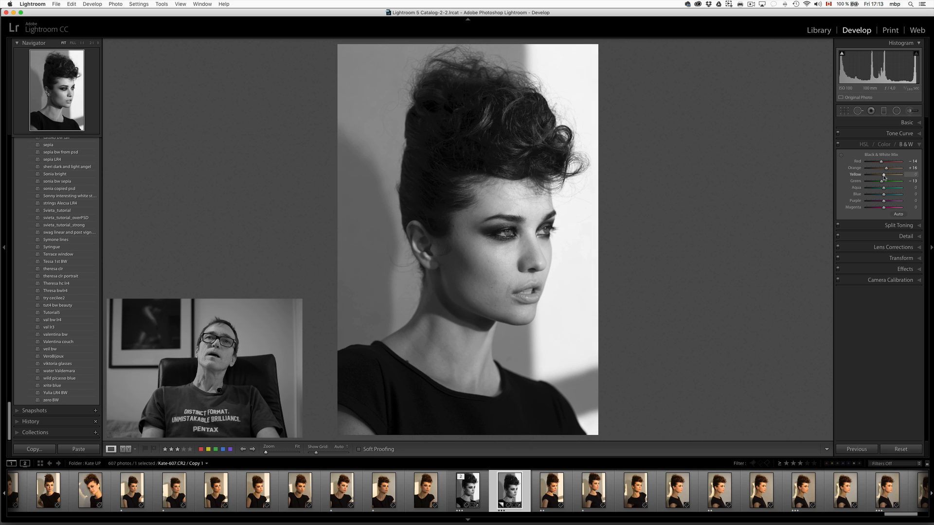
Cool the white balance to a temperature of 3975, then reopen the Tone Curve settings.
{"action": "left_click", "coordinate": [906, 125]}
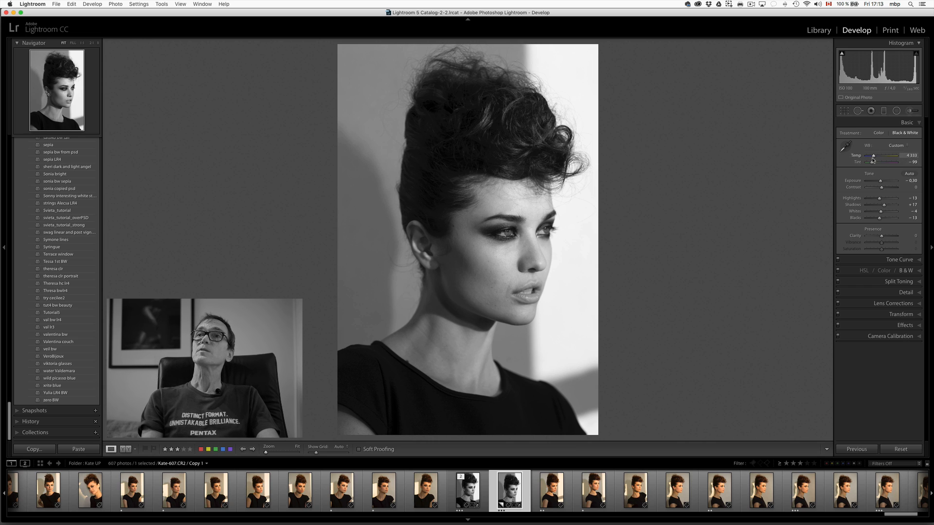
{"action": "left_click_drag", "start_coordinate": [873, 159], "coordinate": [872, 158]}
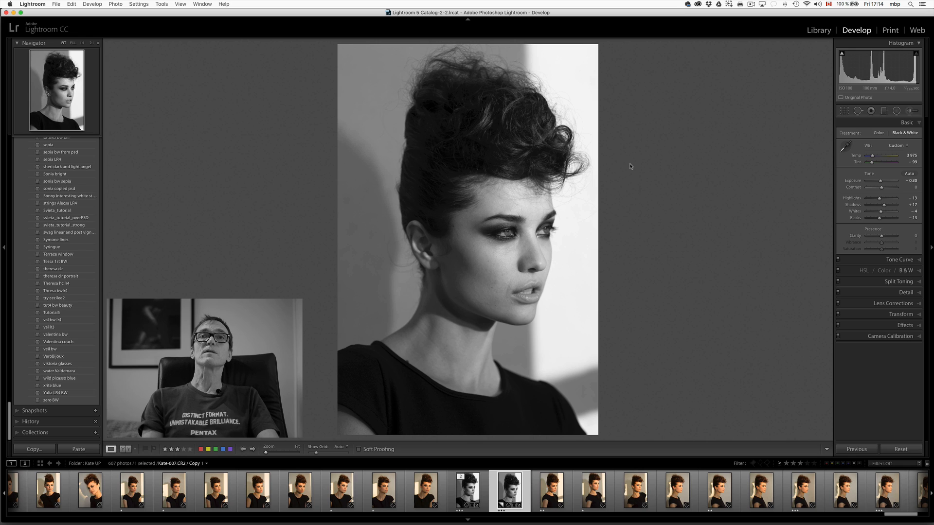
{"action": "left_click", "coordinate": [902, 261]}
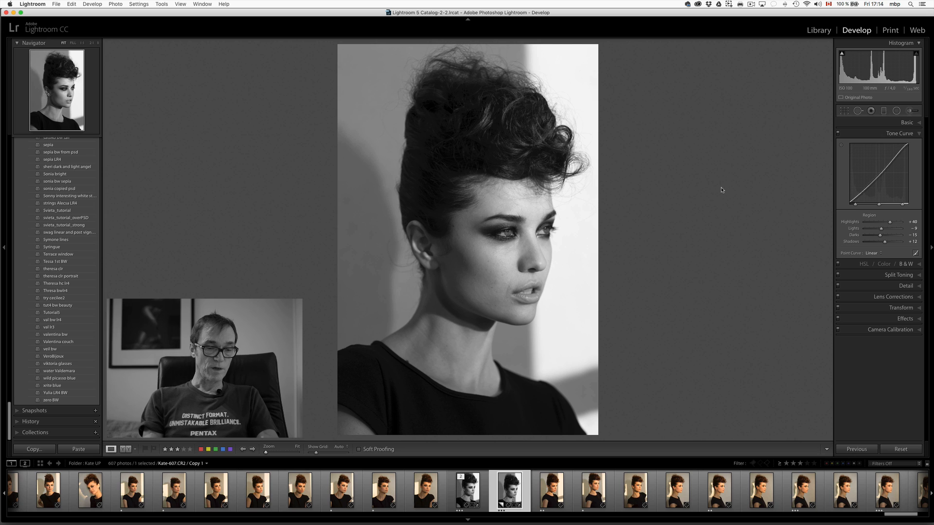
Save the current edit as a snapshot with the default name and compare it with the "crop only" snapshot.
{"action": "key", "text": "super"}
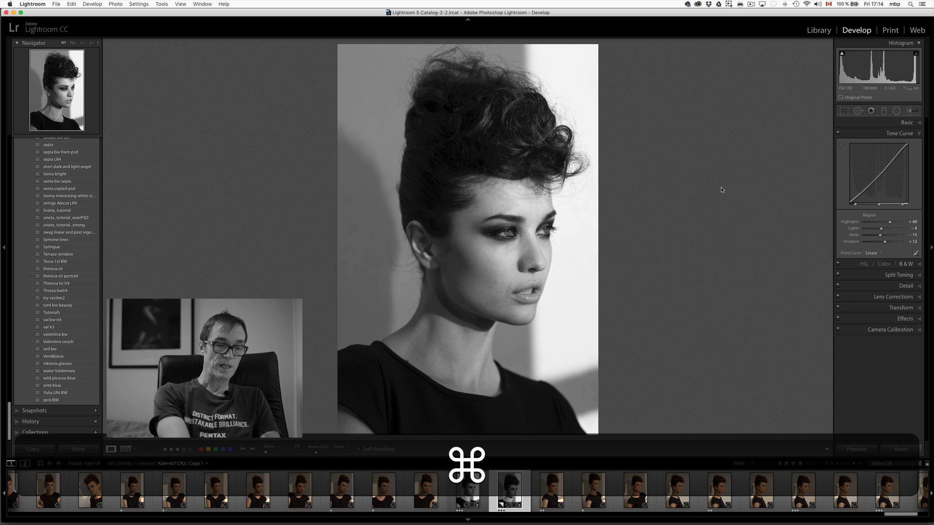
{"action": "key", "text": "super+n"}
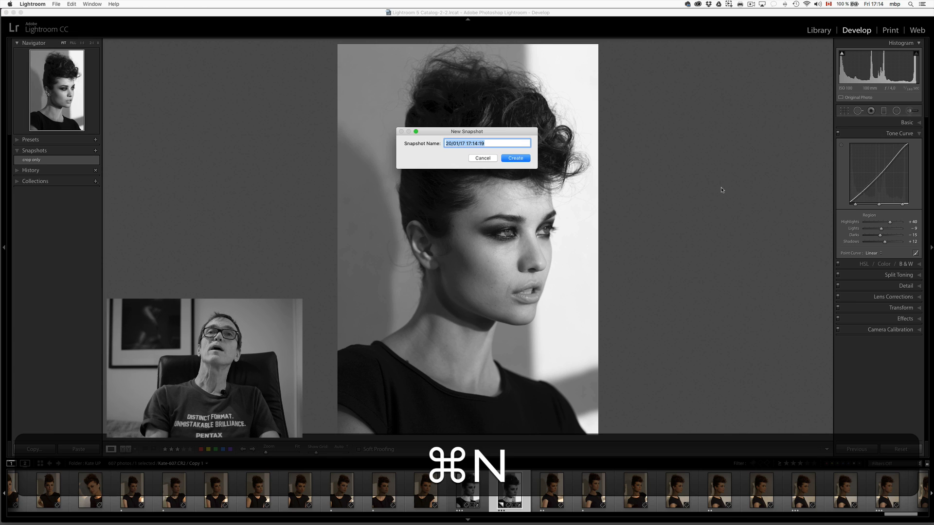
{"action": "key", "text": "Return"}
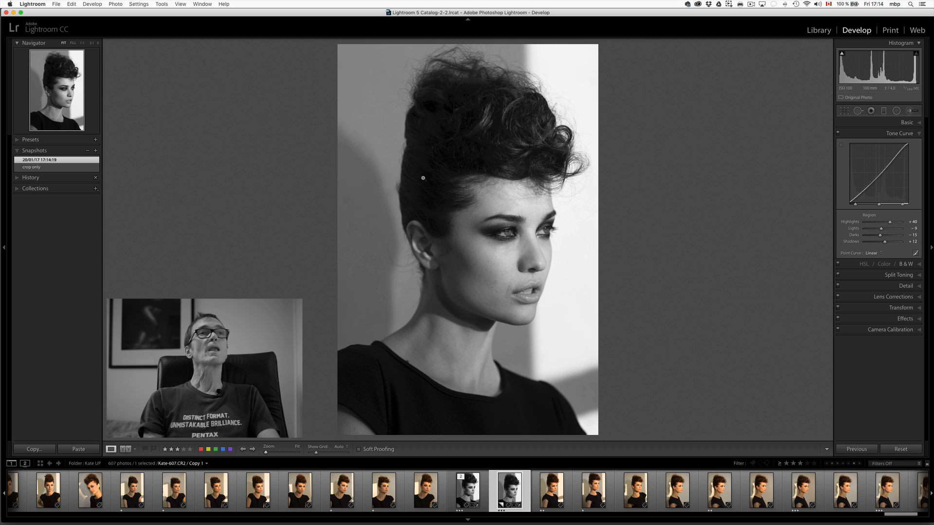
{"action": "left_click", "coordinate": [35, 167]}
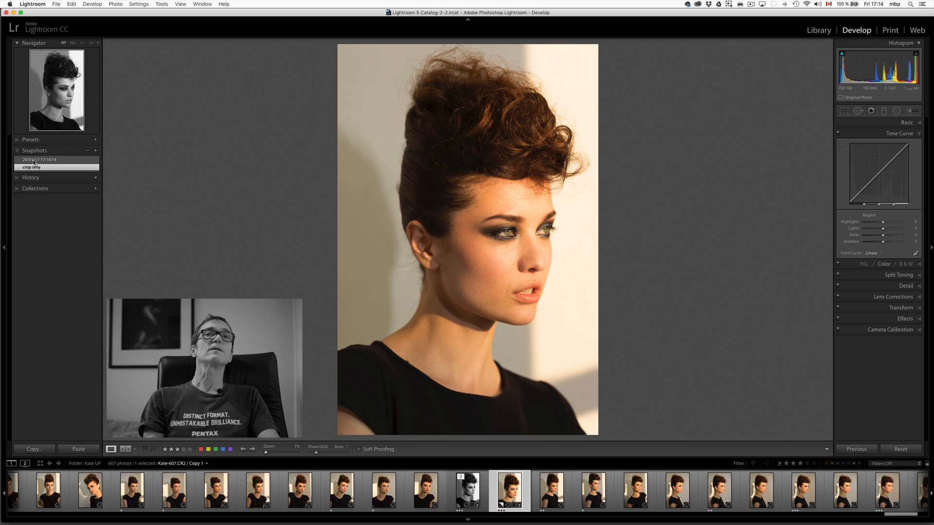
{"action": "left_click", "coordinate": [34, 160]}
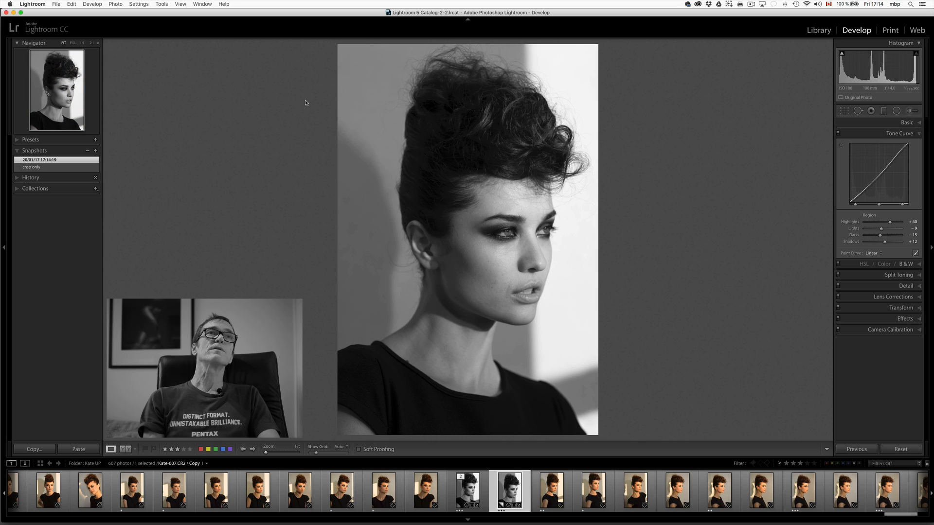
Set the Adjustment Brush to the iris dodge+exposure preset at size 4.0 and paint over the nearer eye's iris.
{"action": "left_click", "coordinate": [82, 44]}
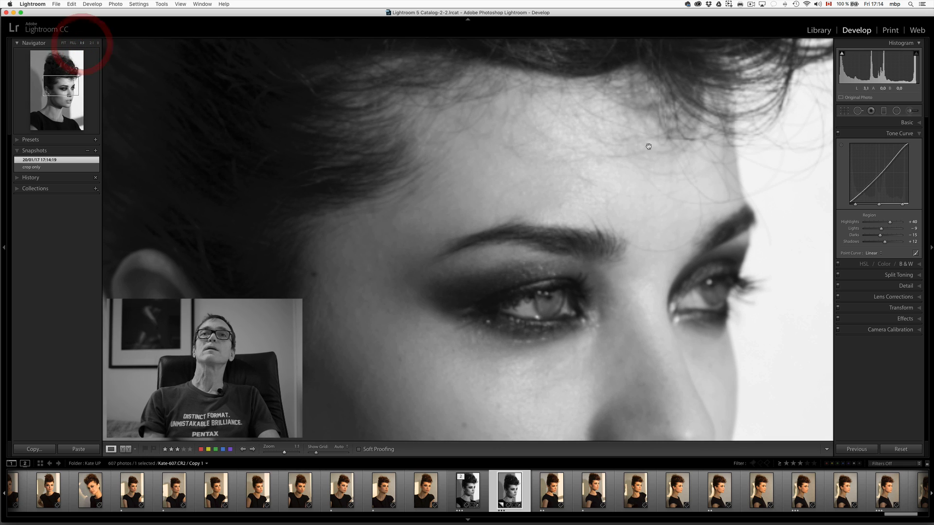
{"action": "left_click", "coordinate": [910, 112]}
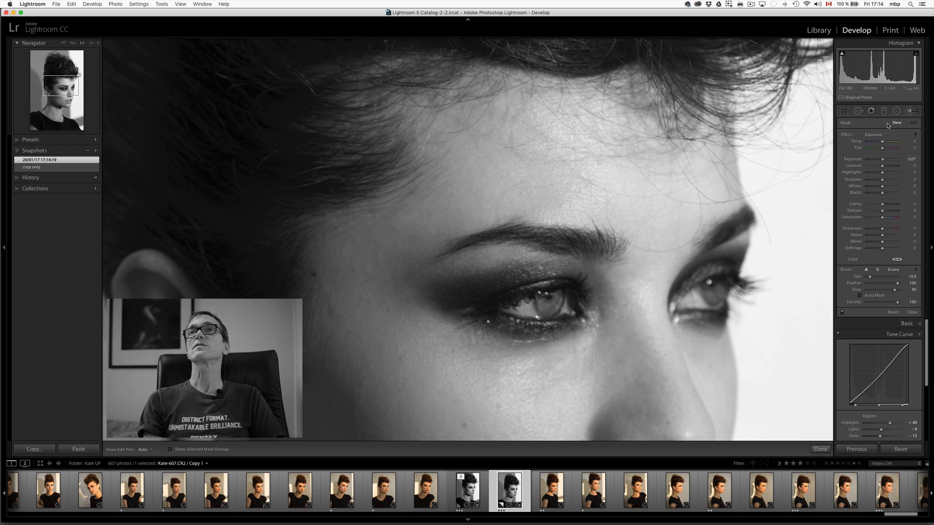
{"action": "left_click", "coordinate": [878, 135]}
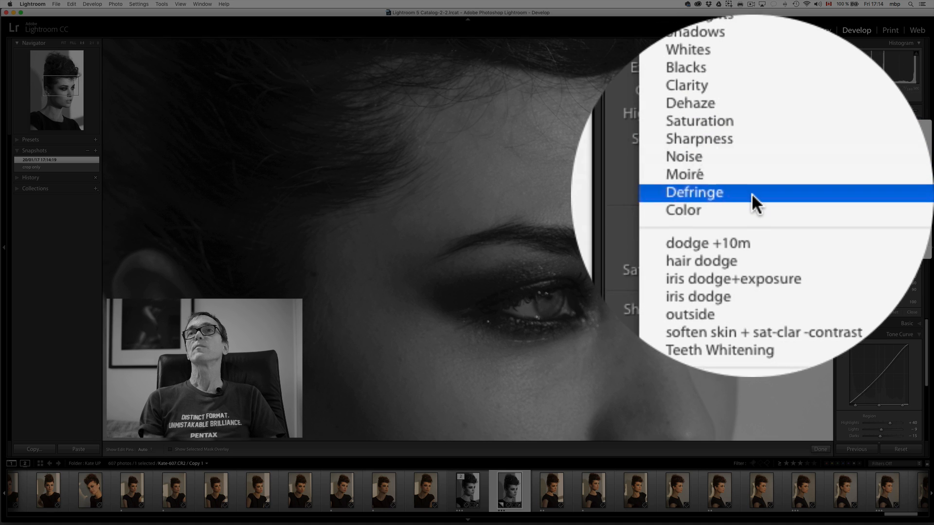
{"action": "left_click", "coordinate": [753, 224]}
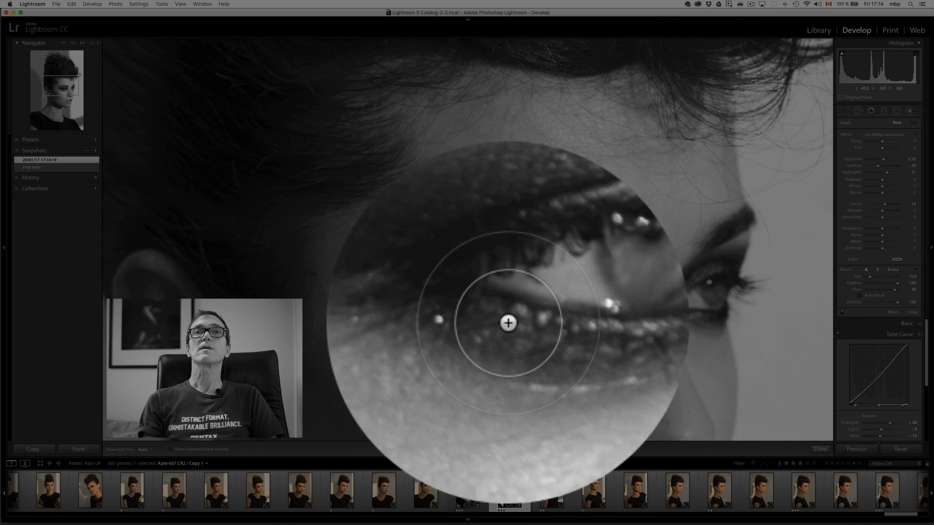
{"action": "key", "text": "bracketleft"}
{"action": "key", "text": "bracketleft"}
{"action": "key", "text": "bracketleft"}
{"action": "key", "text": "bracketleft"}
{"action": "key", "text": "bracketleft"}
{"action": "key", "text": "bracketleft"}
{"action": "key", "text": "h"}
{"action": "mouse_move", "coordinate": [544, 299]}
{"action": "left_mouse_down"}
{"action": "mouse_move", "coordinate": [554, 308]}
{"action": "mouse_move", "coordinate": [549, 300]}
{"action": "mouse_move", "coordinate": [542, 307]}
{"action": "mouse_move", "coordinate": [559, 299]}
{"action": "mouse_move", "coordinate": [542, 305]}
{"action": "left_mouse_up"}
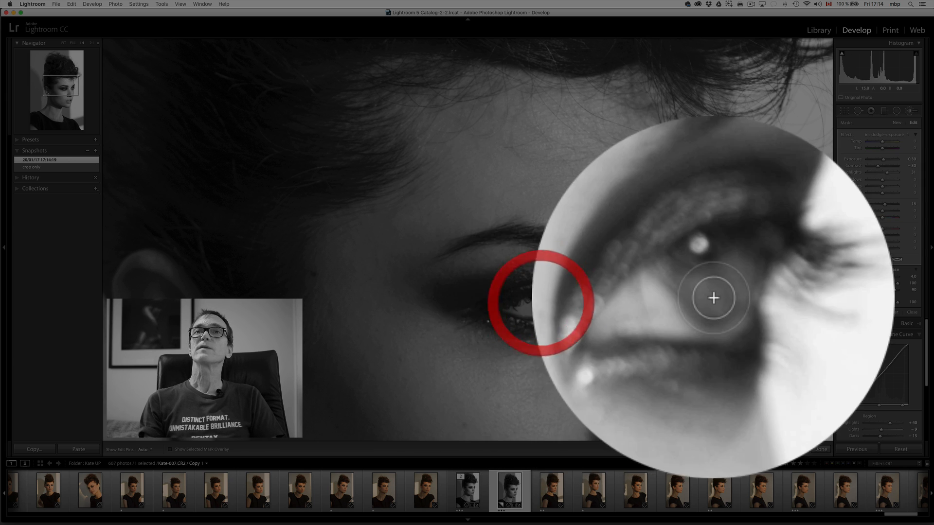
Paint the same dodge over the farther iris and the nearer eye's white, erasing the excess around that white.
{"action": "key", "text": "h"}
{"action": "mouse_move", "coordinate": [710, 290]}
{"action": "left_mouse_down"}
{"action": "mouse_move", "coordinate": [718, 295]}
{"action": "mouse_move", "coordinate": [715, 282]}
{"action": "mouse_move", "coordinate": [708, 296]}
{"action": "mouse_move", "coordinate": [719, 293]}
{"action": "mouse_move", "coordinate": [711, 291]}
{"action": "left_mouse_up"}
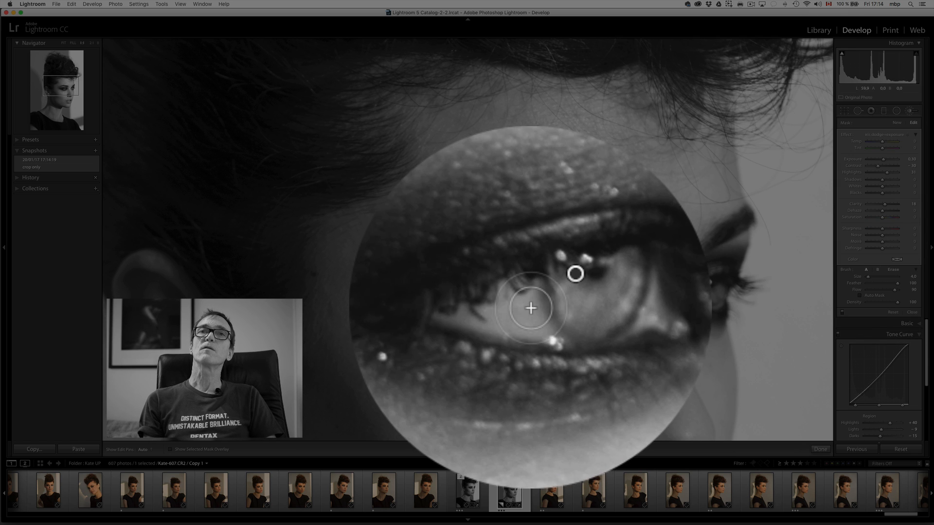
{"action": "left_click_drag", "start_coordinate": [514, 310], "coordinate": [541, 314]}
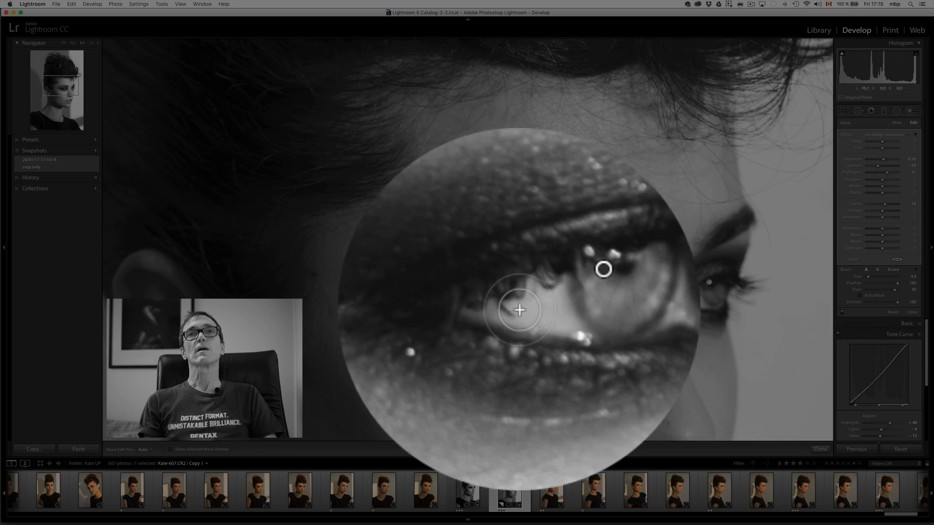
{"action": "key", "text": "alt"}
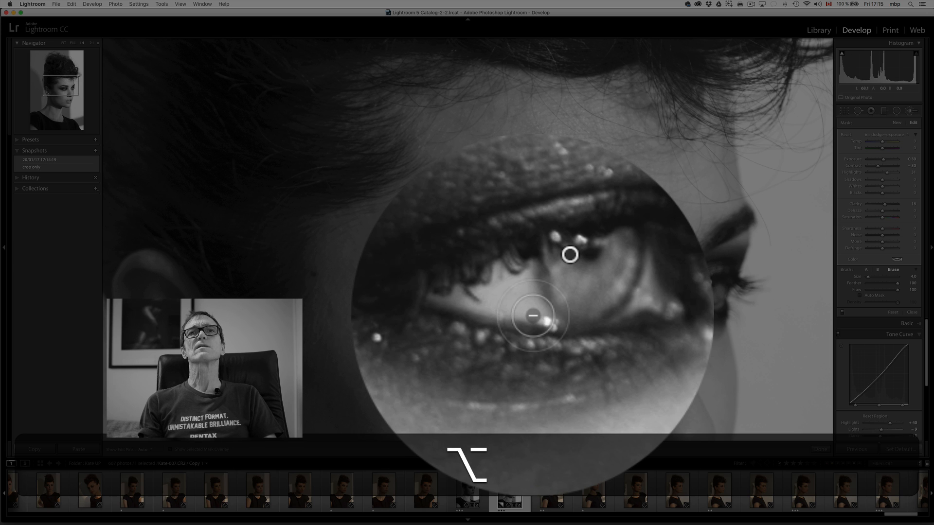
{"action": "scroll", "coordinate": [533, 319], "scroll_direction": "up", "scroll_amount": 2}
{"action": "mouse_move", "coordinate": [526, 297]}
{"action": "left_mouse_down"}
{"action": "mouse_move", "coordinate": [534, 323]}
{"action": "mouse_move", "coordinate": [516, 314]}
{"action": "mouse_move", "coordinate": [523, 303]}
{"action": "mouse_move", "coordinate": [529, 311]}
{"action": "mouse_move", "coordinate": [512, 310]}
{"action": "mouse_move", "coordinate": [521, 302]}
{"action": "mouse_move", "coordinate": [535, 323]}
{"action": "mouse_move", "coordinate": [527, 302]}
{"action": "mouse_move", "coordinate": [515, 319]}
{"action": "left_mouse_up"}
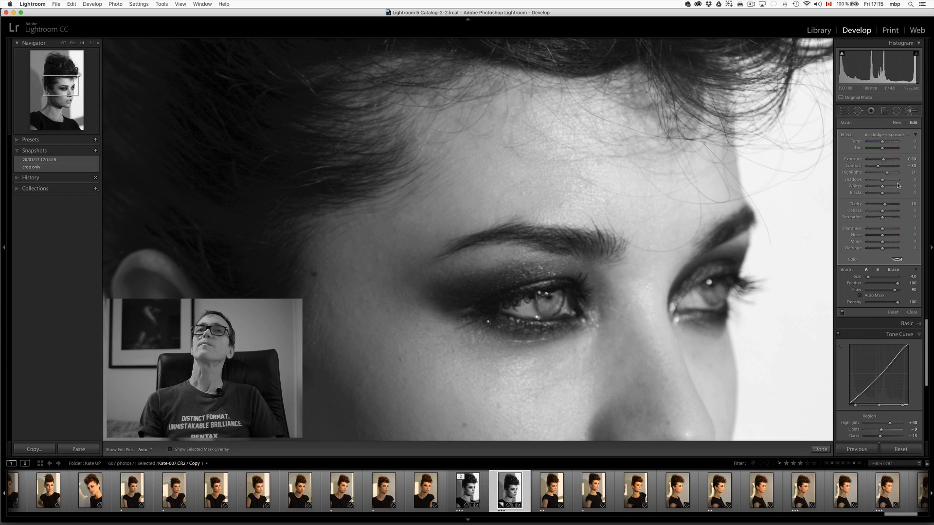
Create a new brush adjustment with the Whites effect at 17 and paint it over both eyes at brush size 7.0.
{"action": "left_click", "coordinate": [896, 123]}
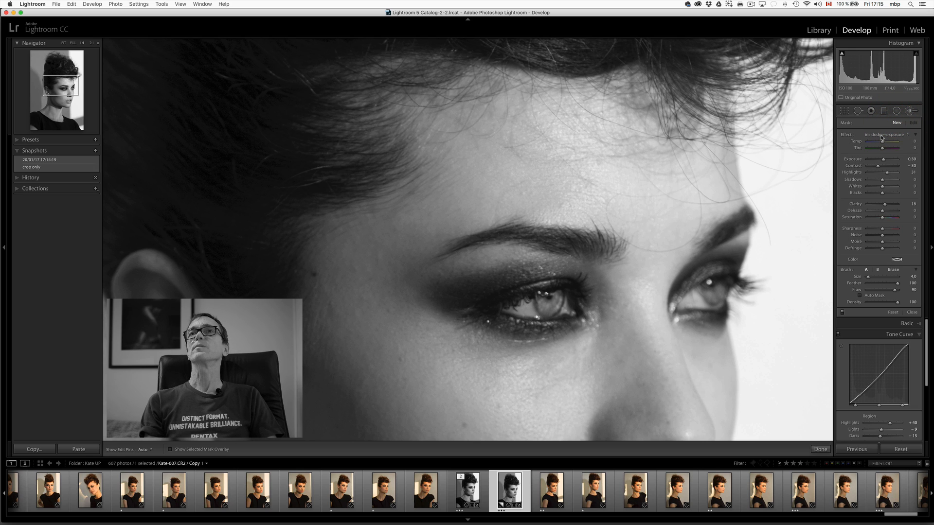
{"action": "left_click", "coordinate": [881, 136]}
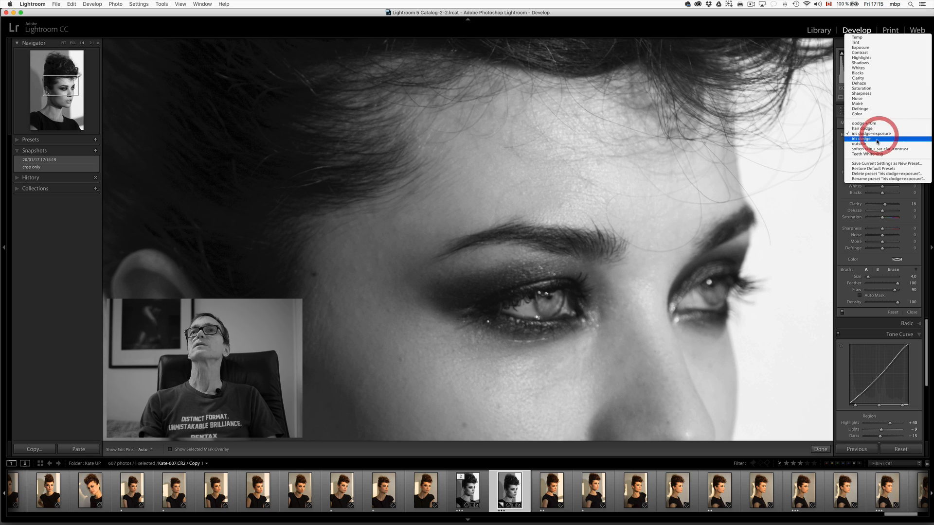
{"action": "left_click", "coordinate": [874, 69]}
{"action": "left_click_drag", "start_coordinate": [883, 187], "coordinate": [887, 189]}
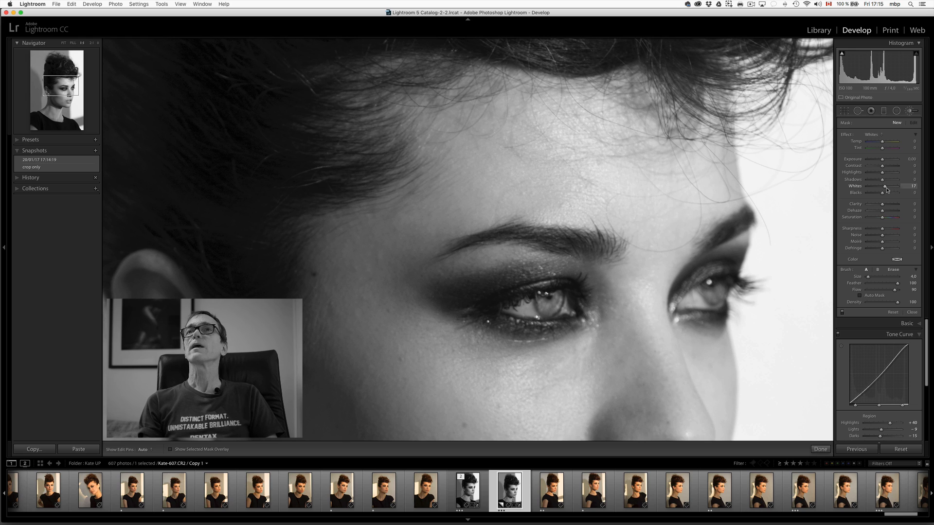
{"action": "left_click", "coordinate": [567, 304]}
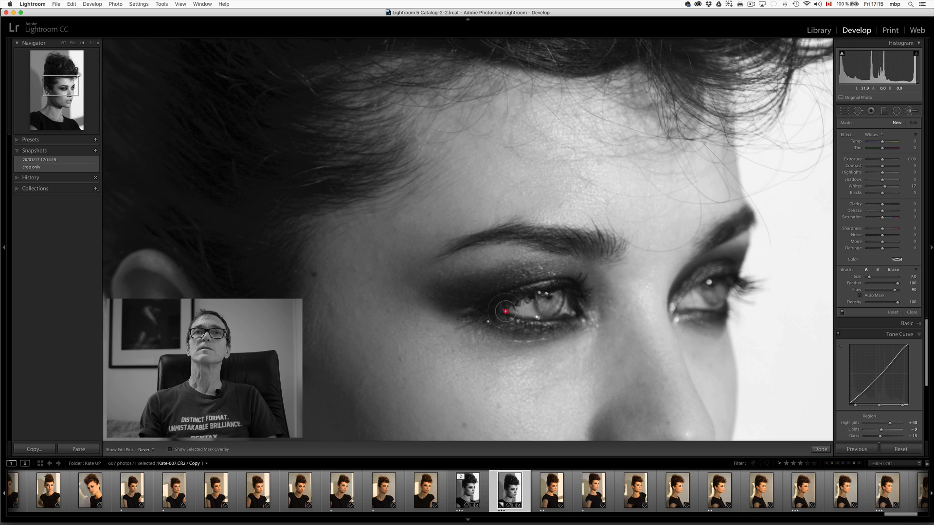
{"action": "left_click_drag", "start_coordinate": [567, 312], "coordinate": [508, 309]}
{"action": "mouse_move", "coordinate": [707, 302]}
{"action": "left_mouse_down"}
{"action": "mouse_move", "coordinate": [682, 304]}
{"action": "mouse_move", "coordinate": [721, 306]}
{"action": "left_mouse_up"}
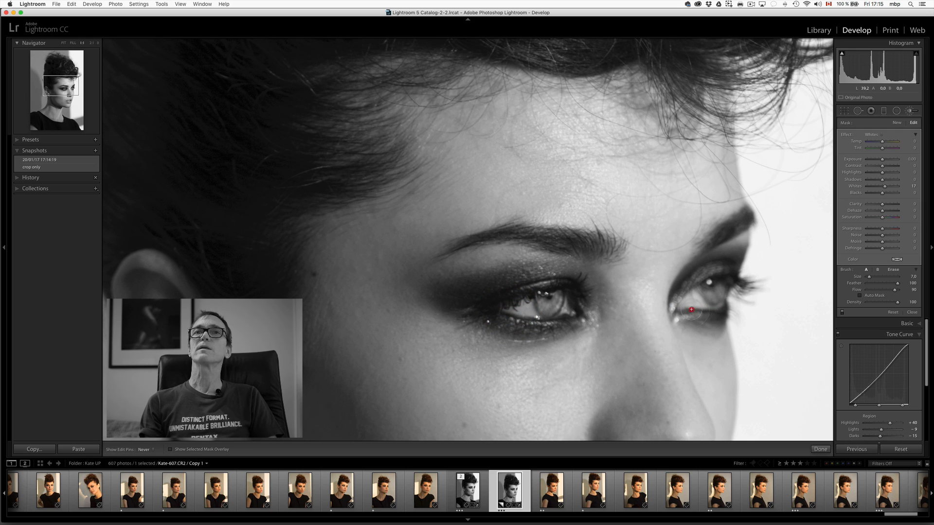
Raise the eye brush adjustment's Whites to 50 and review the eyes in the full portrait.
{"action": "key", "text": "h"}
{"action": "key", "text": "alt"}
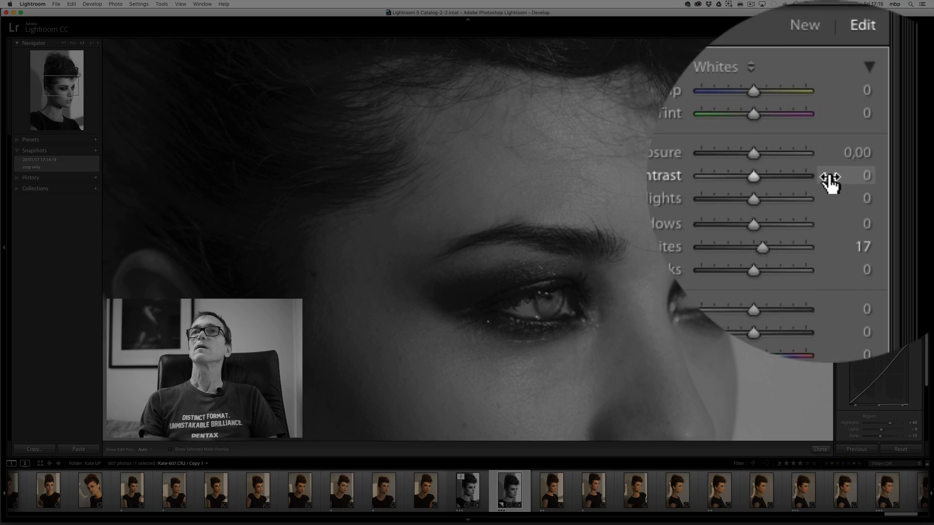
{"action": "left_click_drag", "start_coordinate": [761, 192], "coordinate": [888, 188]}
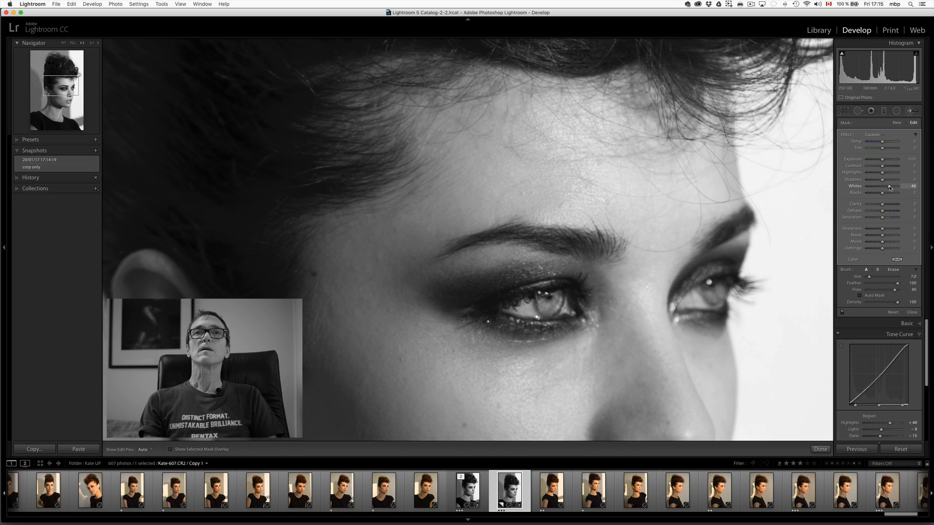
{"action": "left_click_drag", "start_coordinate": [891, 190], "coordinate": [889, 187]}
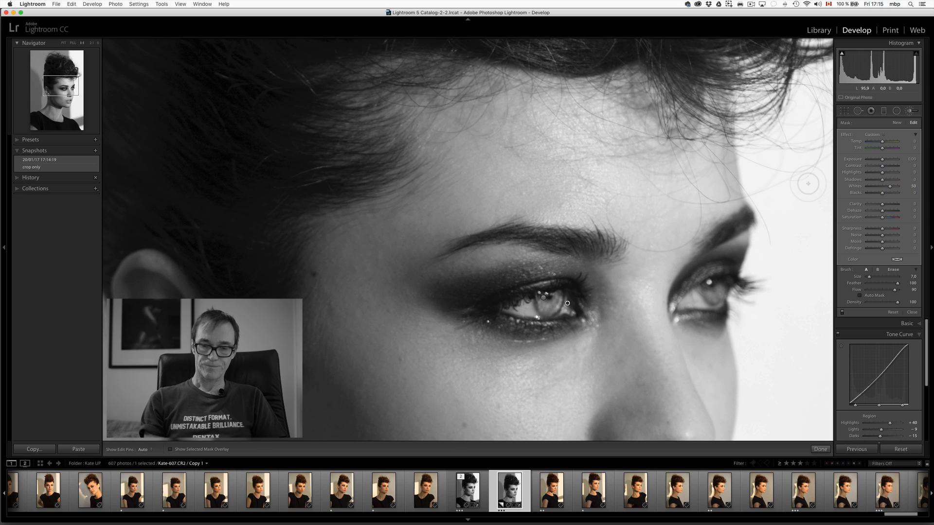
{"action": "key", "text": "super+minus"}
{"action": "key", "text": "super+minus"}
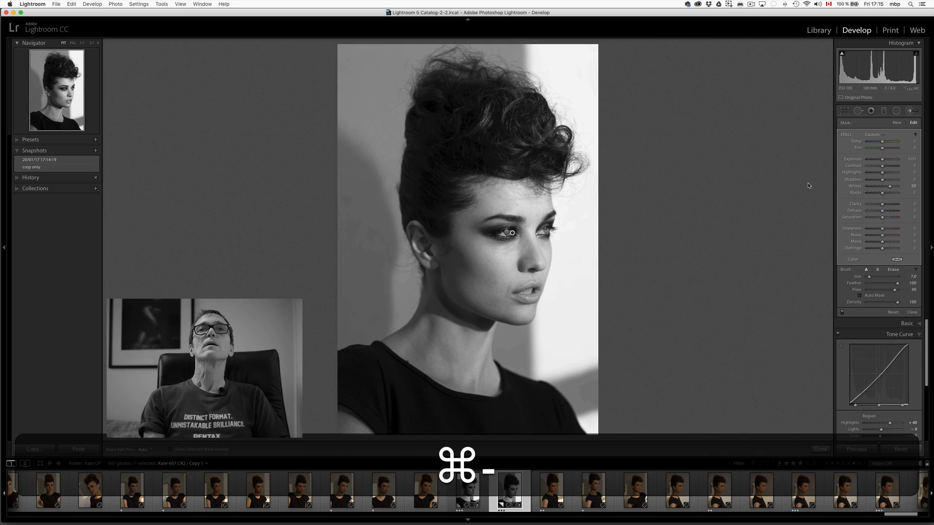
Create a new brush adjustment with the Exposure effect at 0.20 and paint it over the nearer cheek, mouth area and chin.
{"action": "left_click", "coordinate": [898, 124]}
{"action": "left_click", "coordinate": [874, 136]}
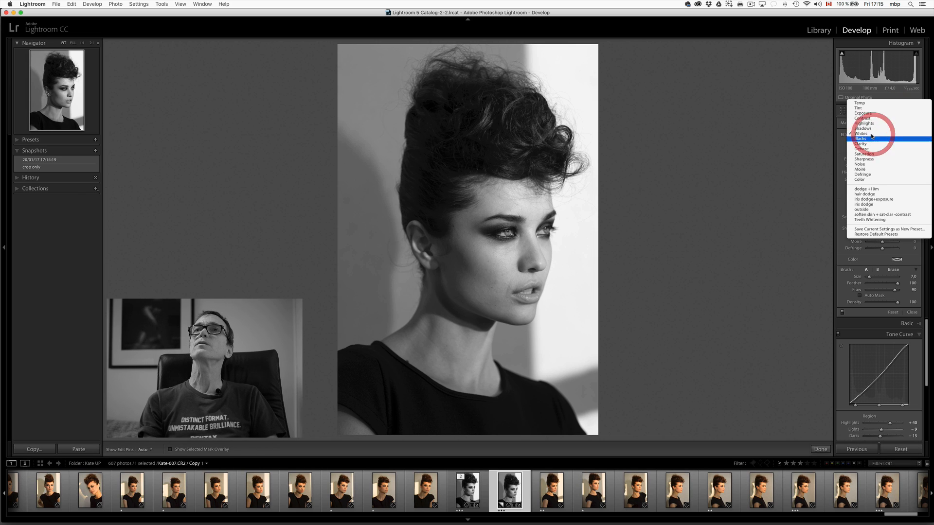
{"action": "left_click", "coordinate": [875, 111]}
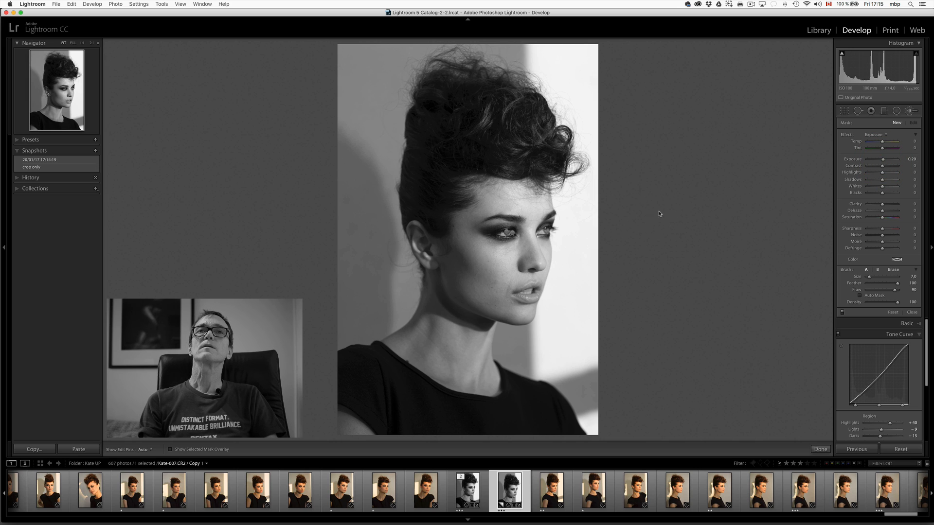
{"action": "key", "text": "h"}
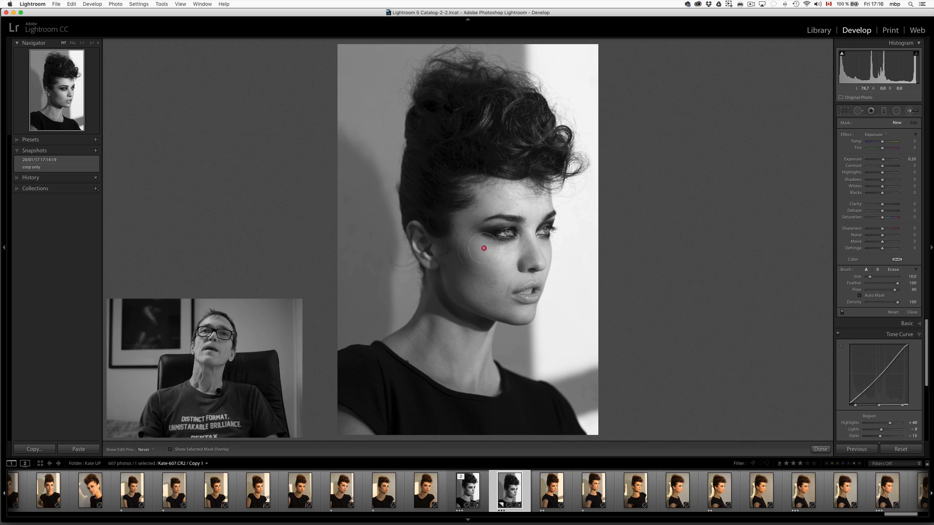
{"action": "left_click_drag", "start_coordinate": [516, 289], "coordinate": [516, 292]}
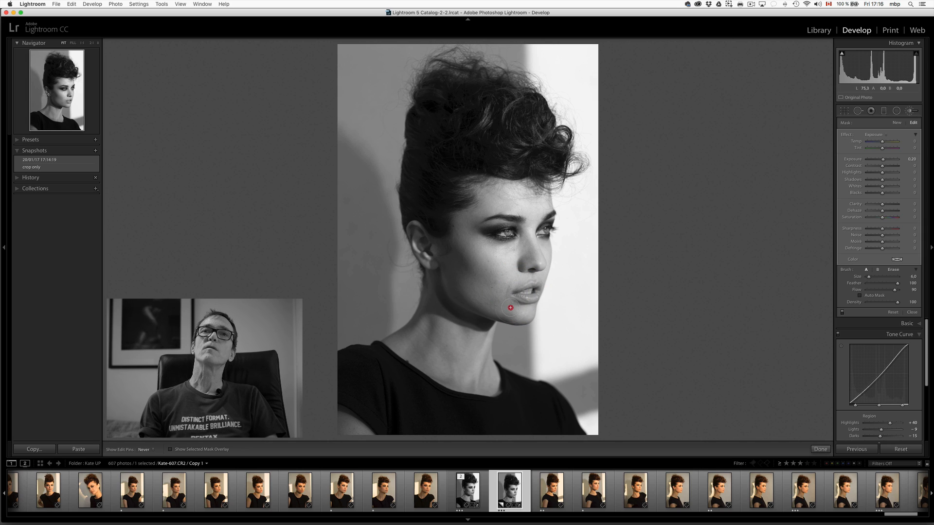
{"action": "mouse_move", "coordinate": [524, 308]}
{"action": "left_mouse_down"}
{"action": "mouse_move", "coordinate": [539, 281]}
{"action": "mouse_move", "coordinate": [510, 292]}
{"action": "mouse_move", "coordinate": [533, 285]}
{"action": "mouse_move", "coordinate": [509, 276]}
{"action": "left_mouse_up"}
Paint the same exposure brush over the temple, forehead and jaw, and lower its Exposure to 0.10.
{"action": "key", "text": "bracketleft"}
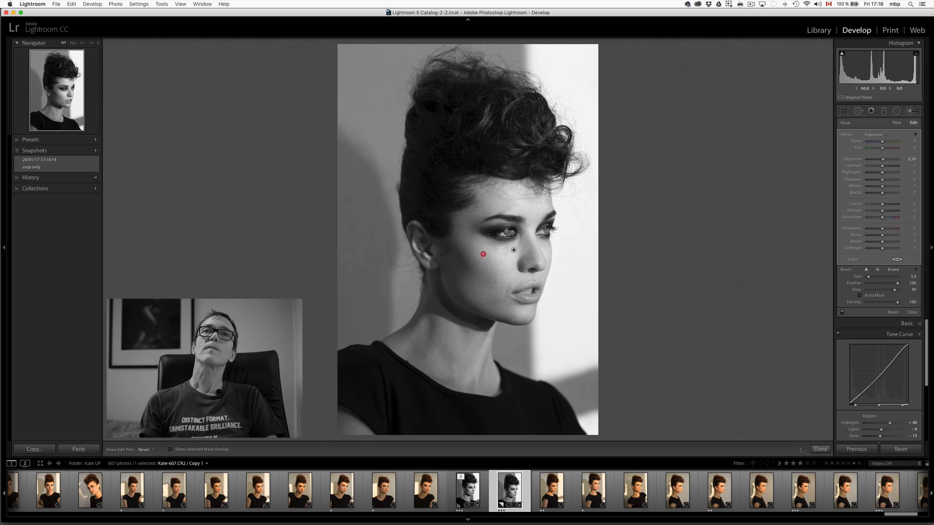
{"action": "left_click_drag", "start_coordinate": [472, 234], "coordinate": [474, 235]}
{"action": "mouse_move", "coordinate": [503, 206]}
{"action": "left_mouse_down"}
{"action": "mouse_move", "coordinate": [538, 216]}
{"action": "mouse_move", "coordinate": [536, 230]}
{"action": "mouse_move", "coordinate": [527, 187]}
{"action": "mouse_move", "coordinate": [481, 184]}
{"action": "left_mouse_up"}
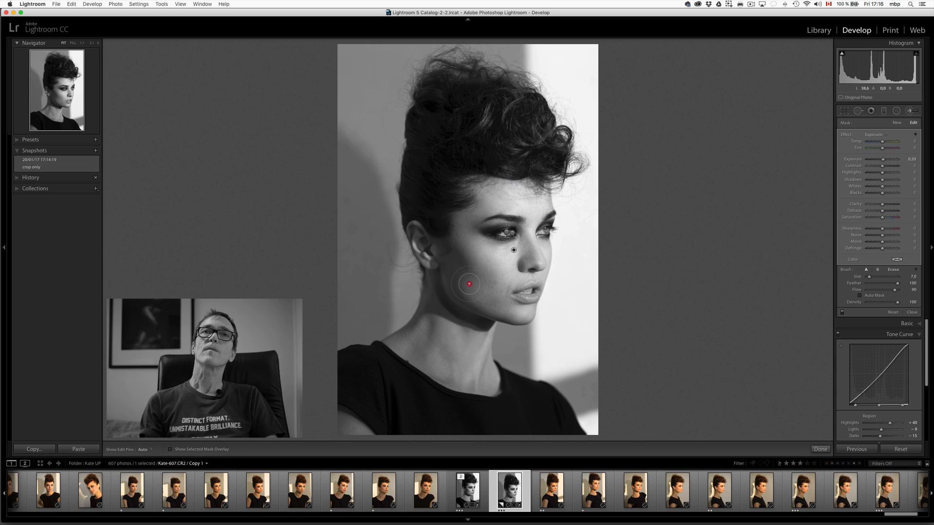
{"action": "mouse_move", "coordinate": [498, 303]}
{"action": "left_mouse_down"}
{"action": "mouse_move", "coordinate": [526, 314]}
{"action": "mouse_move", "coordinate": [480, 296]}
{"action": "left_mouse_up"}
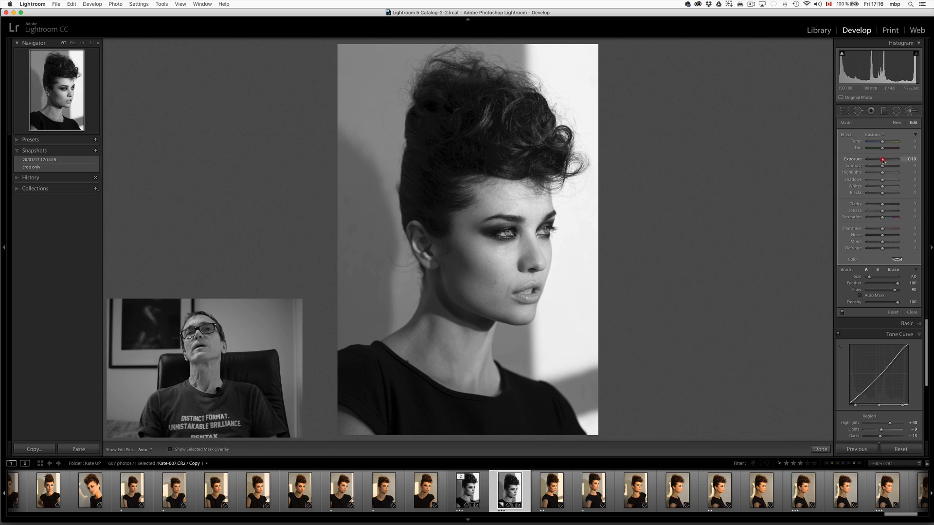
{"action": "left_click", "coordinate": [883, 160]}
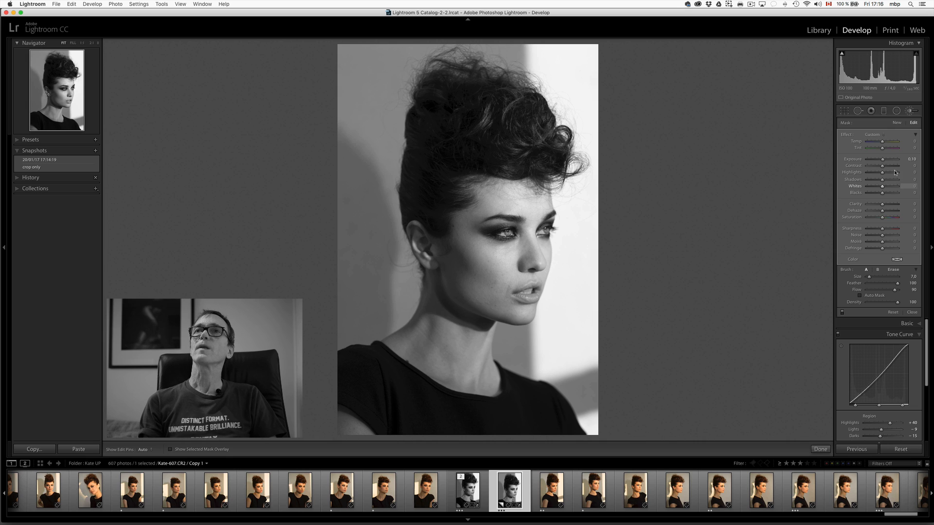
Create a new brush adjustment using the Highlights effect with Highlights set to 16.
{"action": "left_click", "coordinate": [898, 123]}
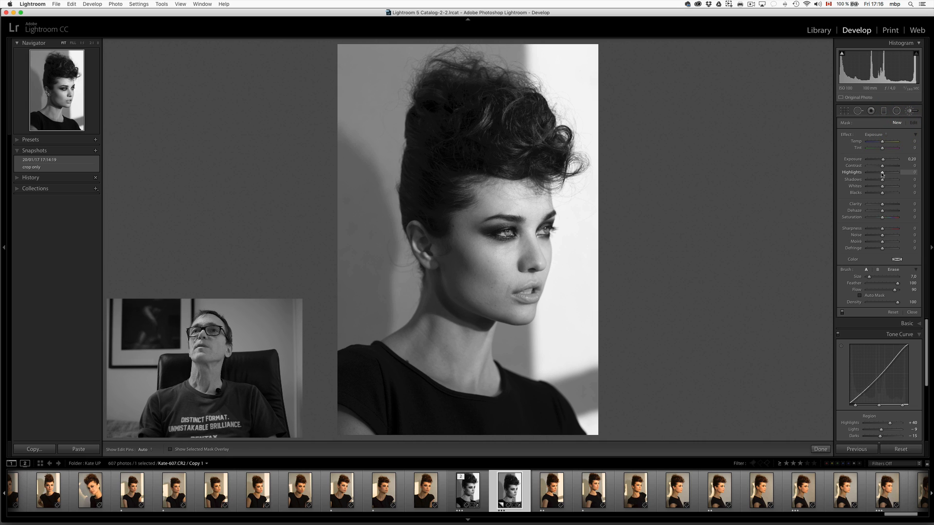
{"action": "left_click", "coordinate": [884, 174]}
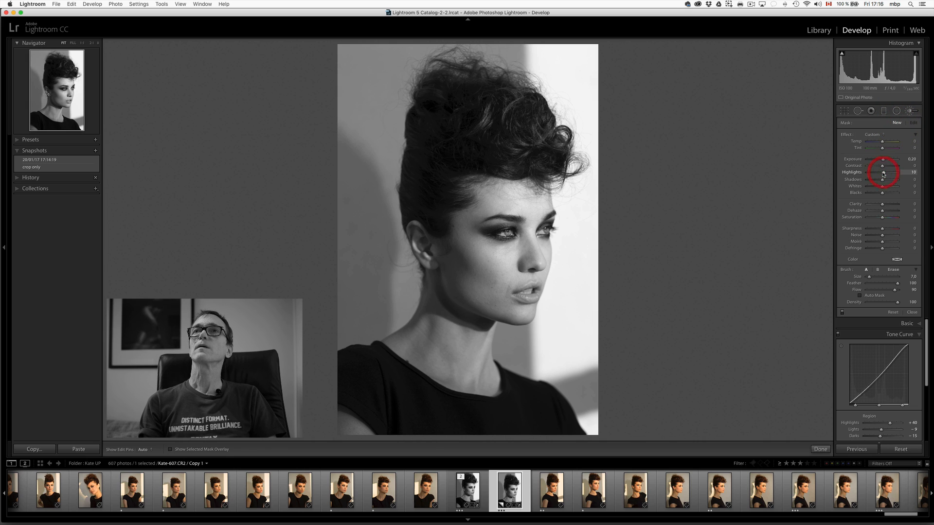
{"action": "left_click", "coordinate": [874, 134]}
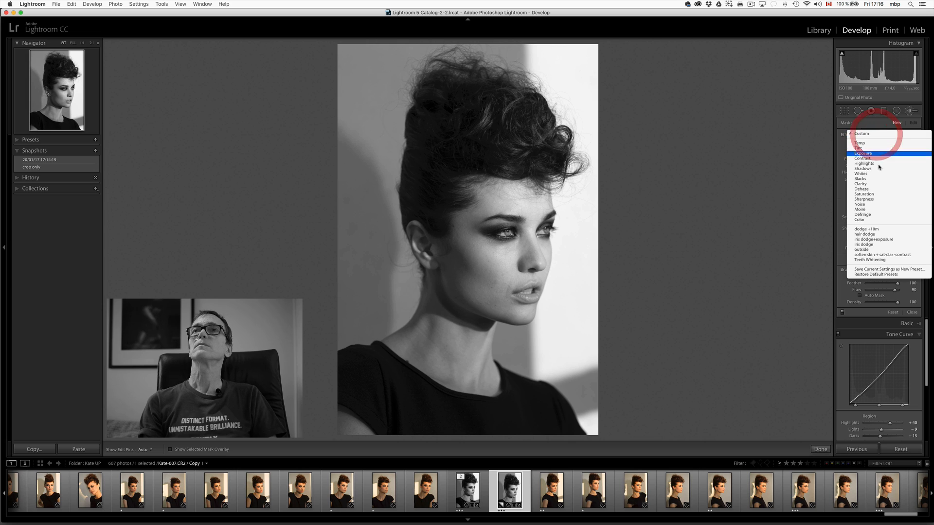
{"action": "left_click", "coordinate": [881, 164]}
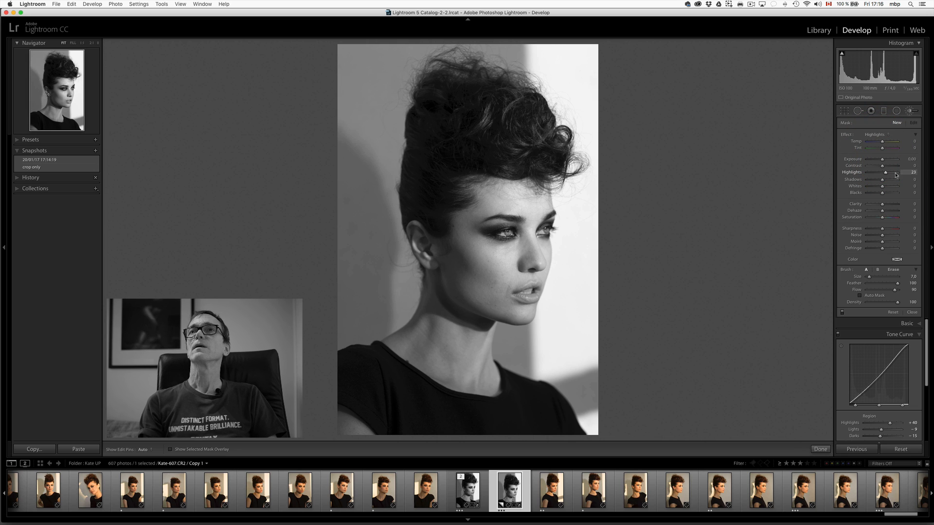
{"action": "left_click_drag", "start_coordinate": [885, 174], "coordinate": [886, 173]}
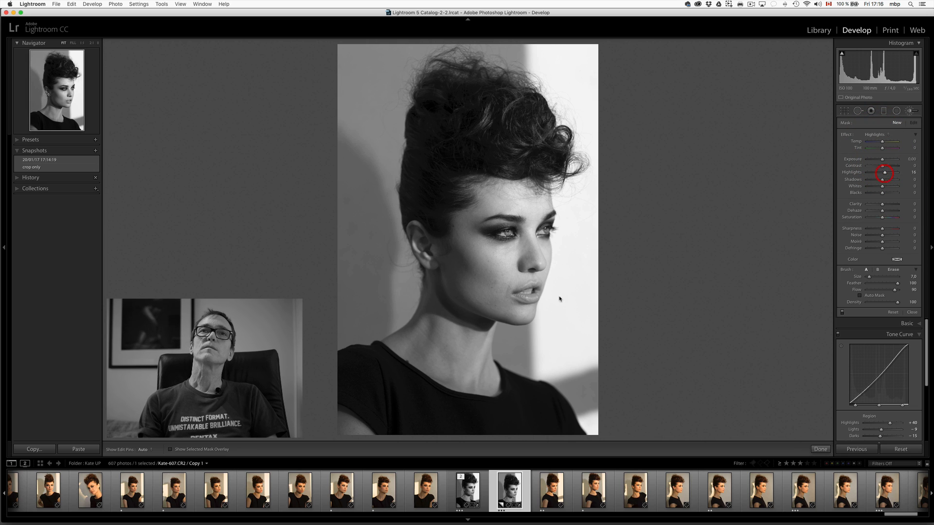
Paint the highlights adjustment over the nearer cheek, the lips and the curls of hair, varying the brush size up to 11.0.
{"action": "left_click_drag", "start_coordinate": [497, 259], "coordinate": [487, 251]}
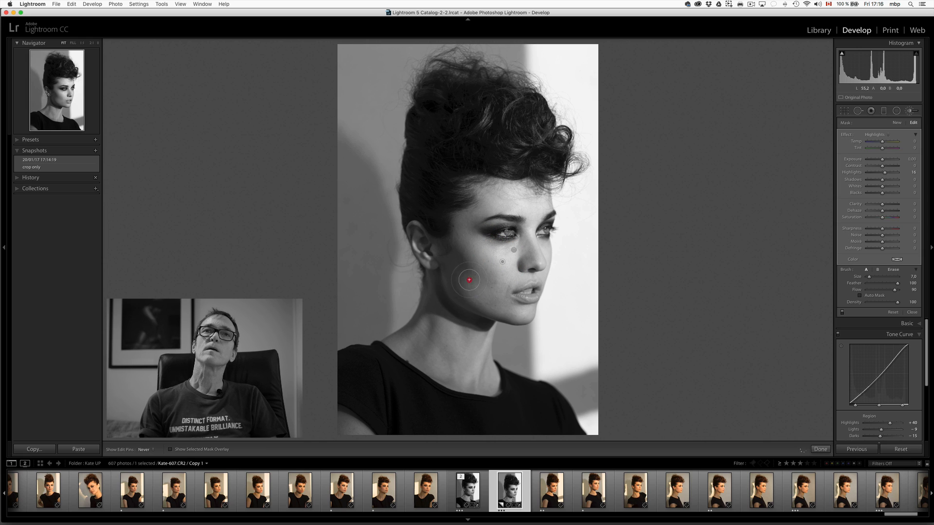
{"action": "left_click_drag", "start_coordinate": [523, 303], "coordinate": [527, 292]}
{"action": "key", "text": "bracketleft"}
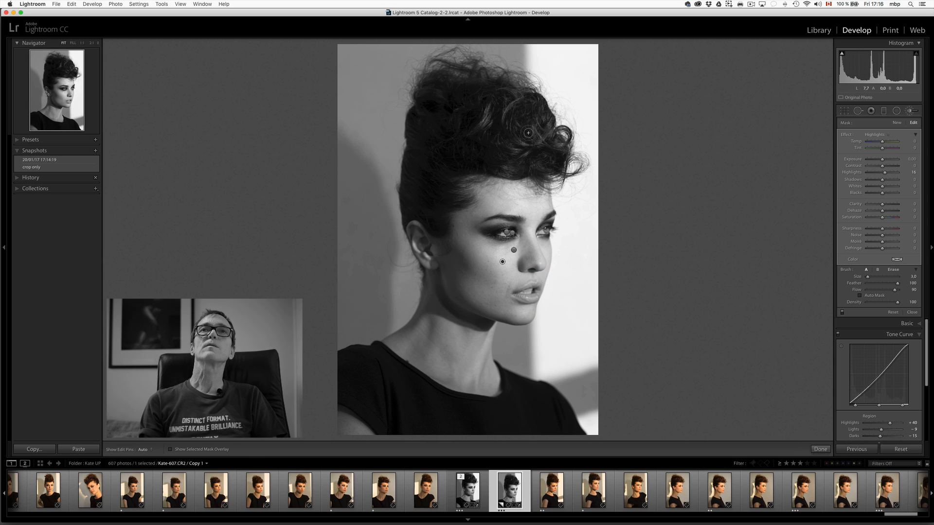
{"action": "scroll", "coordinate": [500, 128], "scroll_direction": "up", "scroll_amount": 8}
{"action": "mouse_move", "coordinate": [496, 120]}
{"action": "left_mouse_down"}
{"action": "mouse_move", "coordinate": [532, 149]}
{"action": "mouse_move", "coordinate": [475, 105]}
{"action": "left_mouse_up"}
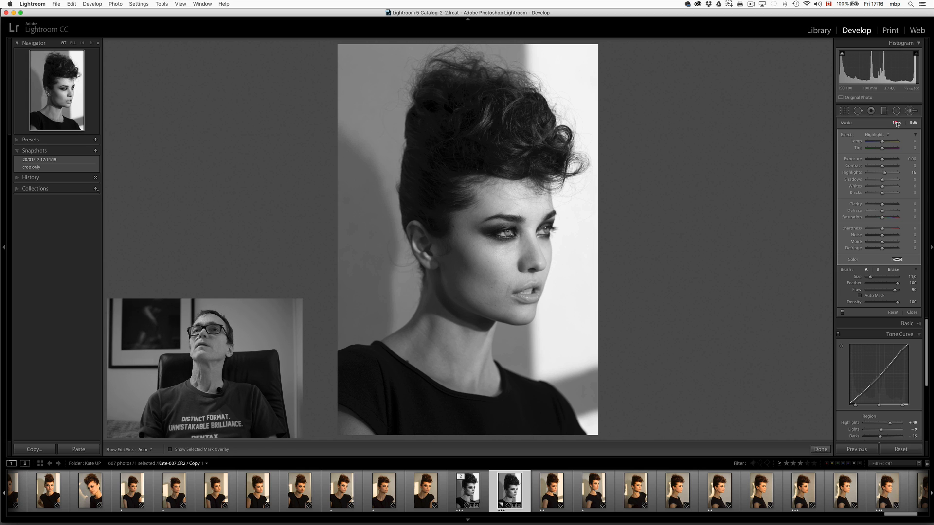
Create a new brush adjustment with the Contrast effect at 17 and paint it at size 6.0 from the temple down the jawline.
{"action": "left_click", "coordinate": [875, 135]}
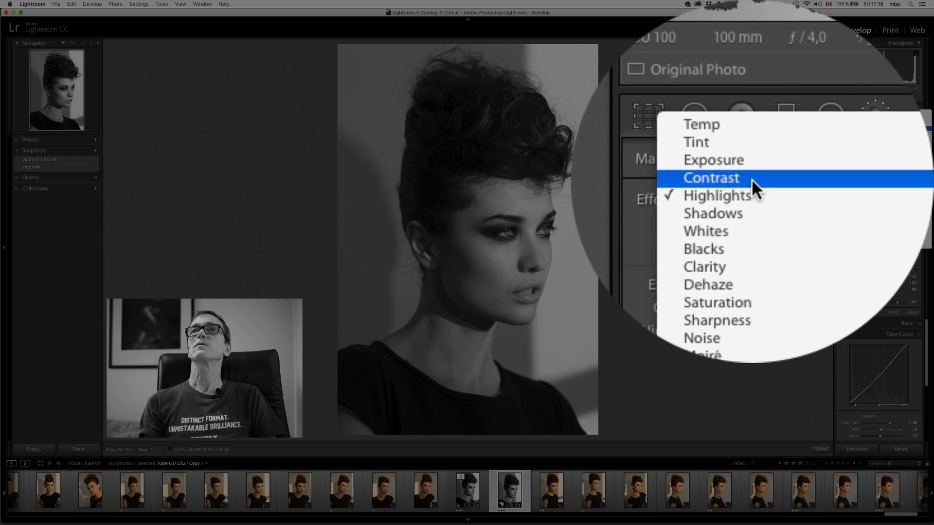
{"action": "left_click", "coordinate": [872, 129]}
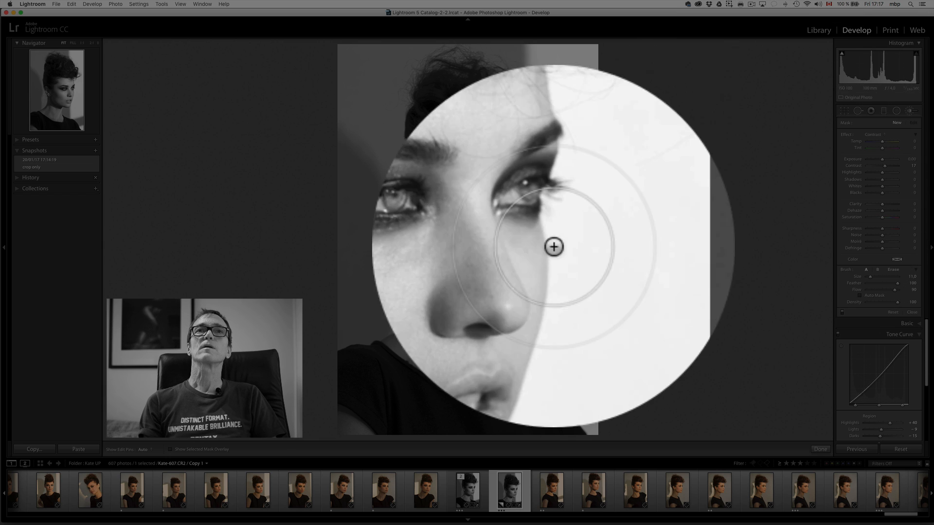
{"action": "key", "text": "h"}
{"action": "scroll", "coordinate": [451, 233], "scroll_direction": "down", "scroll_amount": 3}
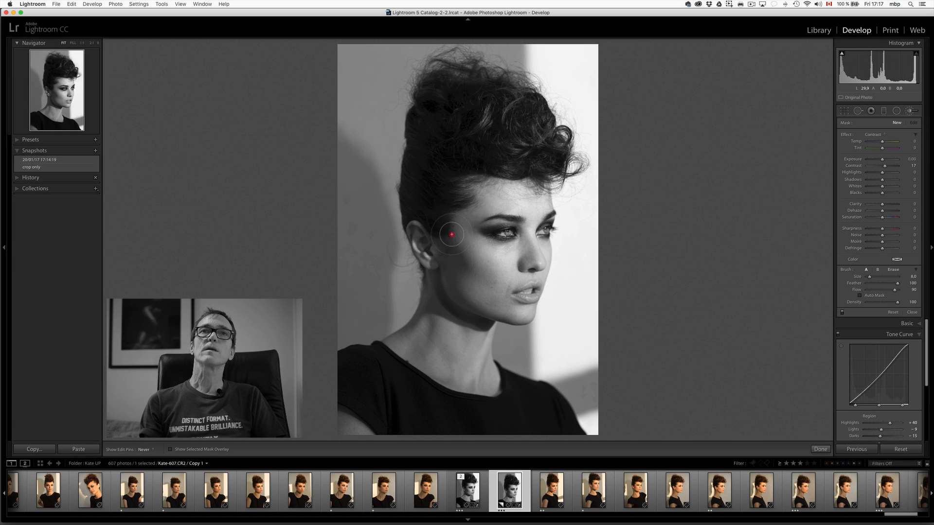
{"action": "left_click", "coordinate": [454, 227]}
{"action": "scroll", "coordinate": [453, 281], "scroll_direction": "down", "scroll_amount": 1}
{"action": "mouse_move", "coordinate": [443, 268]}
{"action": "left_mouse_down"}
{"action": "mouse_move", "coordinate": [456, 297]}
{"action": "mouse_move", "coordinate": [496, 317]}
{"action": "left_mouse_up"}
Build up the contrast adjustment in front of the ear, under the chin and along the back of the jaw.
{"action": "key", "text": "h"}
{"action": "left_click", "coordinate": [443, 270]}
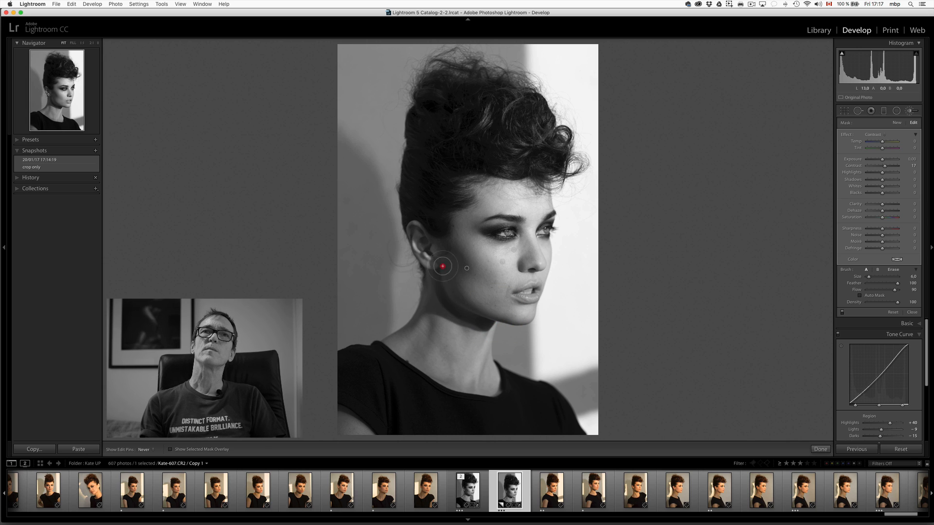
{"action": "left_click", "coordinate": [485, 319]}
{"action": "key", "text": "h"}
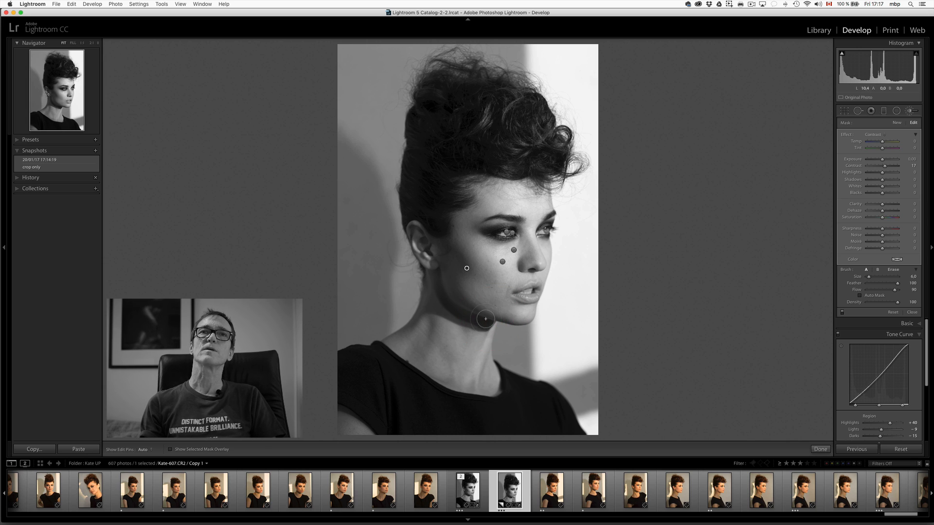
{"action": "key", "text": "h"}
{"action": "left_click", "coordinate": [442, 291]}
{"action": "key", "text": "h"}
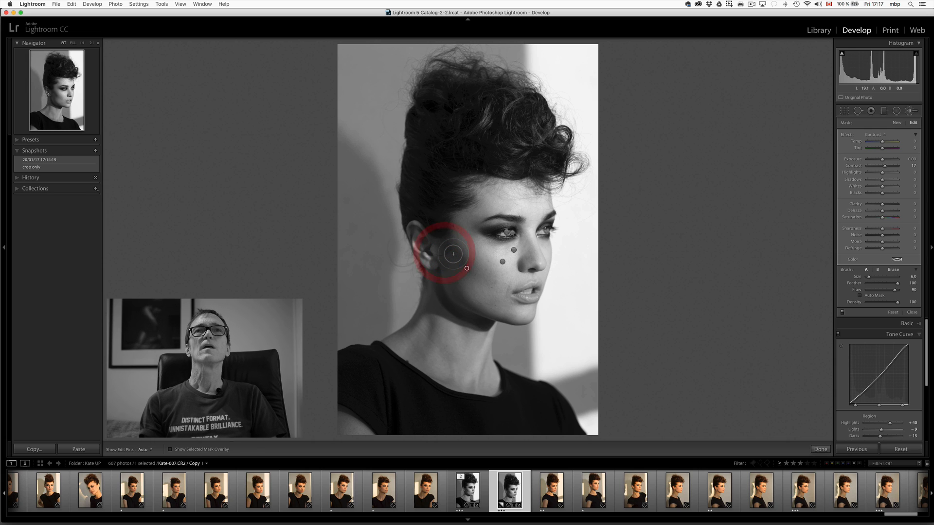
Undo the last contrast stroke and paint the contrast adjustment across both eyes.
{"action": "key", "text": "alt"}
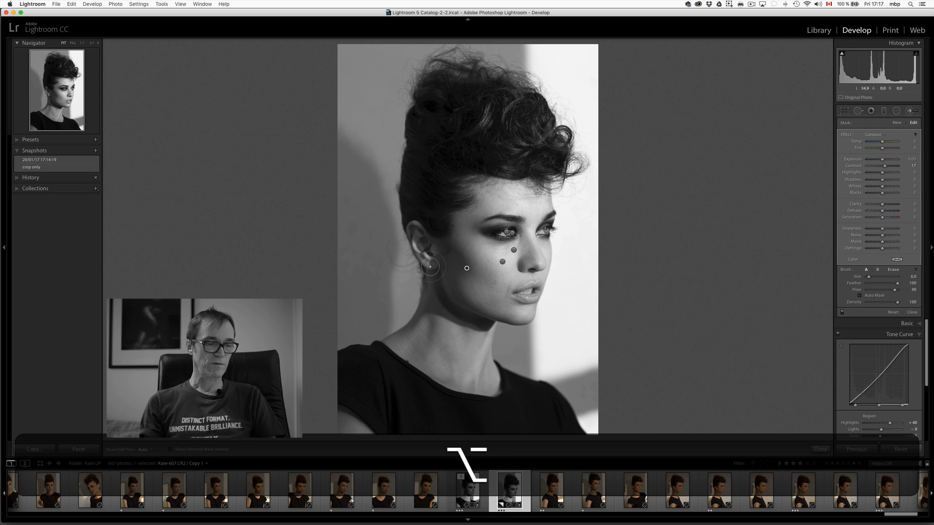
{"action": "key", "text": "super+z"}
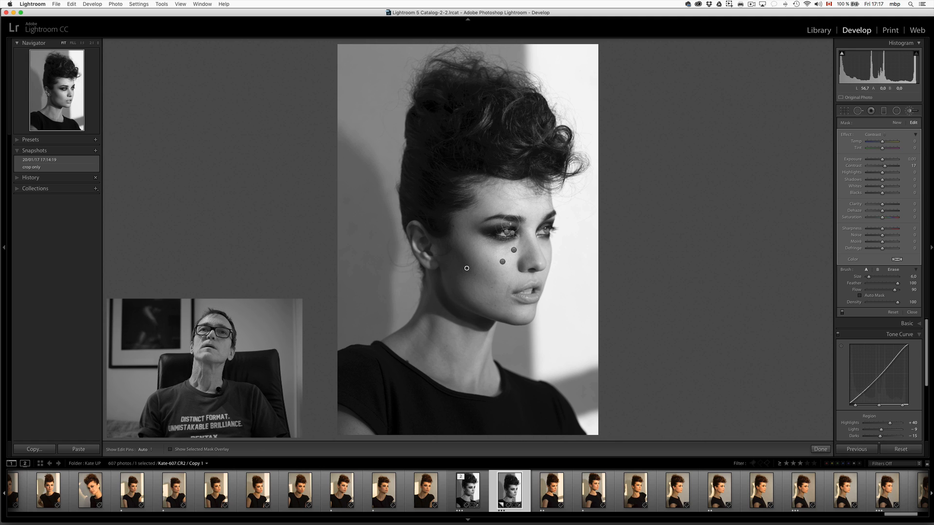
{"action": "left_click_drag", "start_coordinate": [506, 227], "coordinate": [549, 228]}
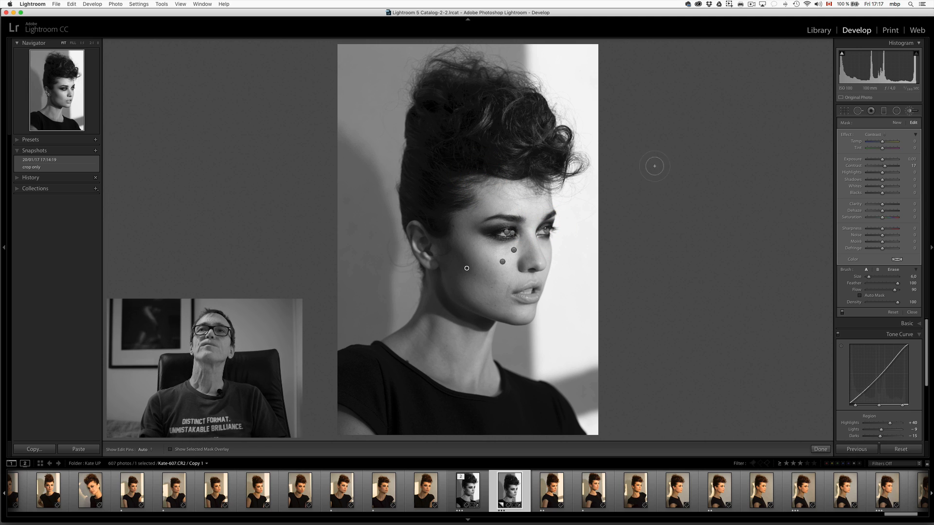
Create a new brush adjustment with the Exposure effect at -0.12 and darken the temple and the areas around both eyes.
{"action": "left_click", "coordinate": [874, 134]}
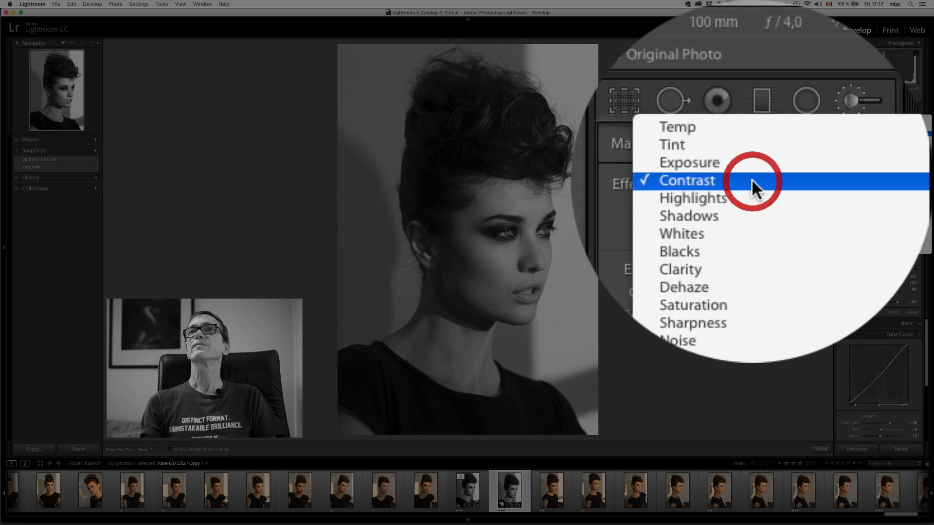
{"action": "left_click", "coordinate": [753, 185]}
{"action": "left_click_drag", "start_coordinate": [757, 186], "coordinate": [756, 181]}
{"action": "left_click_drag", "start_coordinate": [479, 211], "coordinate": [476, 193]}
{"action": "key", "text": "h"}
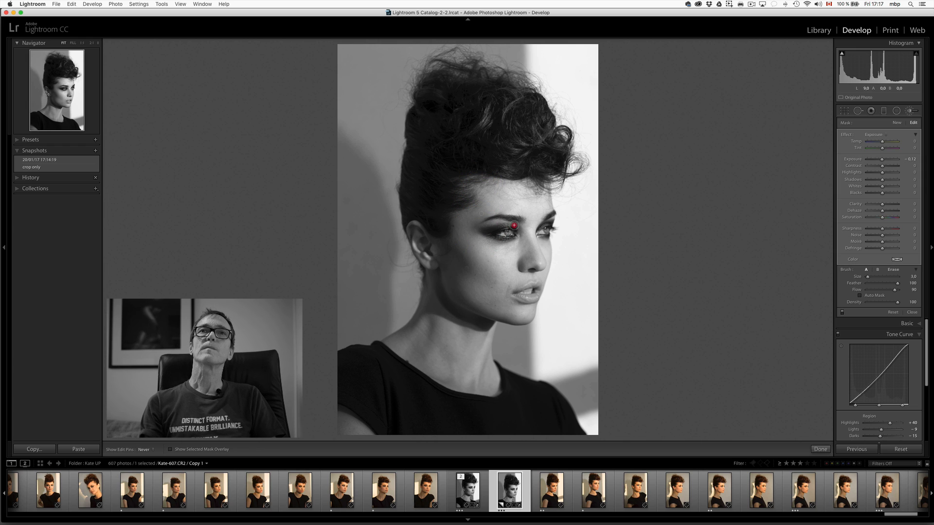
{"action": "left_click_drag", "start_coordinate": [540, 228], "coordinate": [485, 236]}
{"action": "left_click", "coordinate": [539, 238]}
{"action": "scroll", "coordinate": [485, 243], "scroll_direction": "up", "scroll_amount": 7}
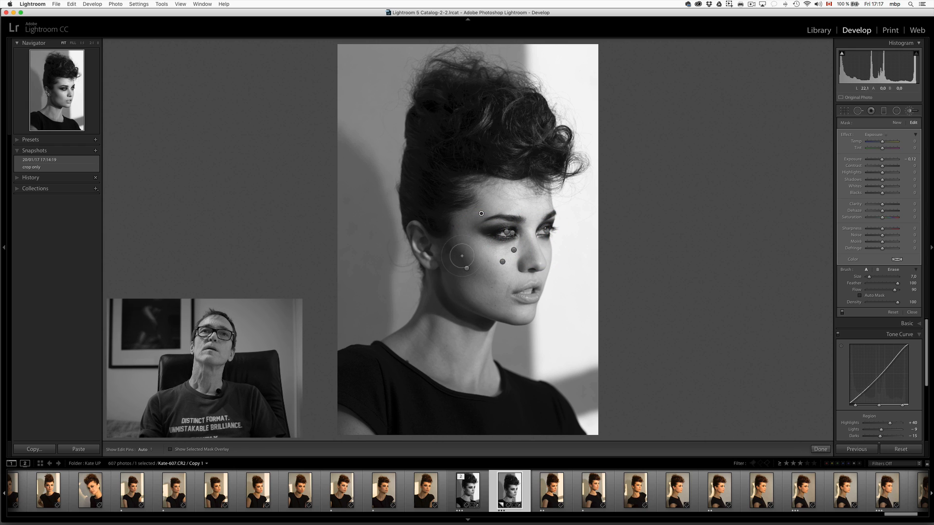
Paint the -0.12 exposure burn along the hairline, jawline, chin and far edge of the face at brush sizes 5.0 and 4.0.
{"action": "left_click", "coordinate": [442, 209]}
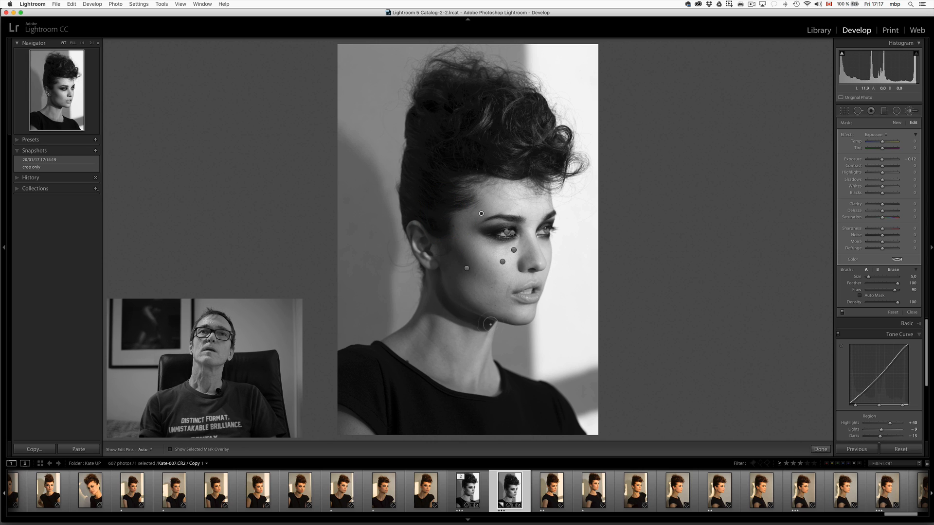
{"action": "left_click", "coordinate": [452, 290]}
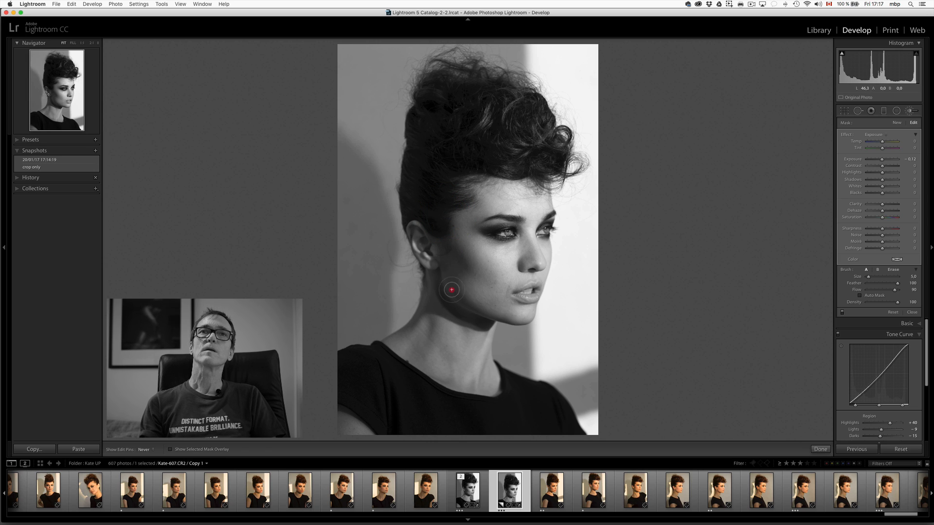
{"action": "left_click", "coordinate": [523, 322]}
{"action": "key", "text": "bracketleft"}
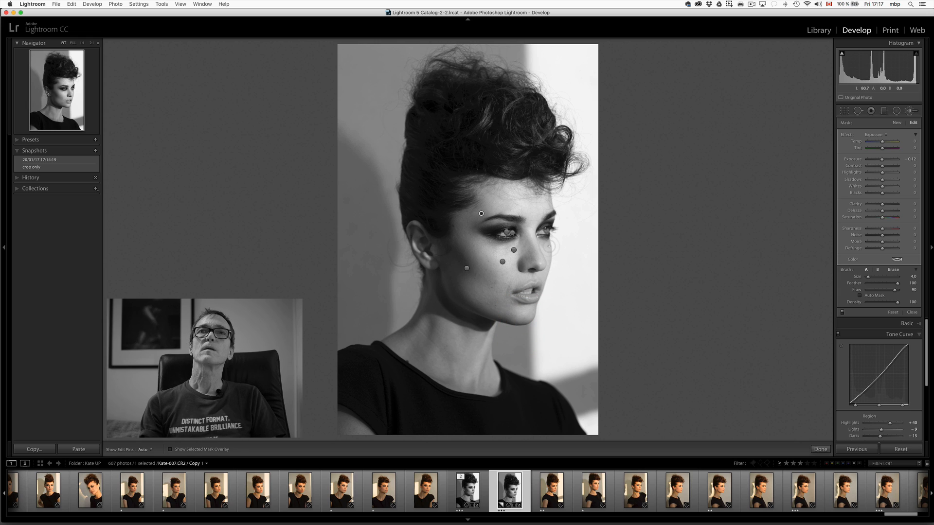
{"action": "left_click", "coordinate": [549, 266]}
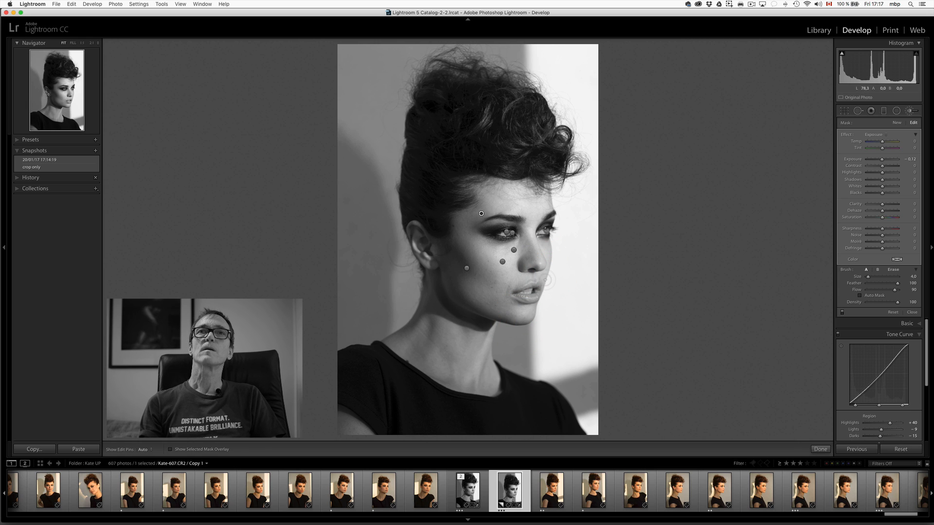
{"action": "left_click", "coordinate": [528, 318]}
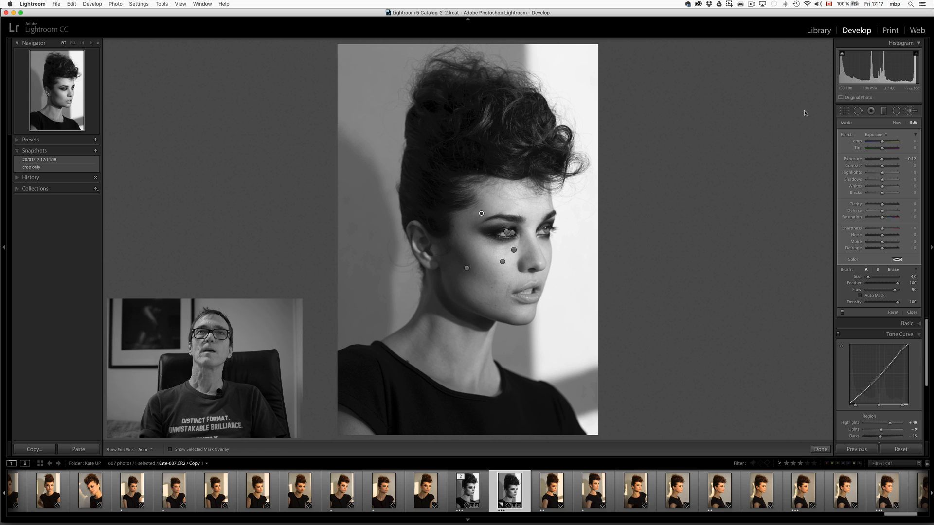
Apply the hair dodge brush preset and paint it over the curls on top and at the front of the hair.
{"action": "left_click", "coordinate": [883, 134]}
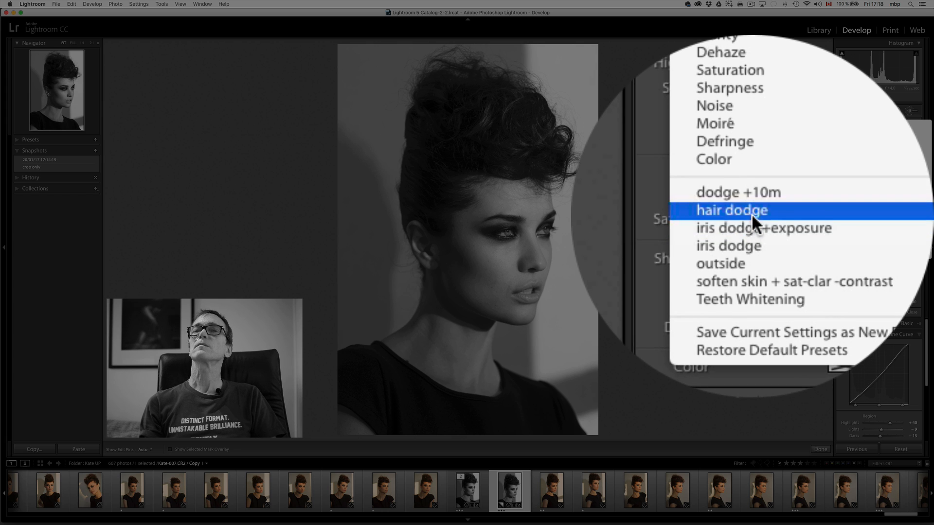
{"action": "left_click", "coordinate": [864, 214]}
{"action": "mouse_move", "coordinate": [476, 127]}
{"action": "left_mouse_down"}
{"action": "mouse_move", "coordinate": [484, 109]}
{"action": "mouse_move", "coordinate": [510, 104]}
{"action": "mouse_move", "coordinate": [547, 157]}
{"action": "left_mouse_up"}
{"action": "mouse_move", "coordinate": [486, 156]}
{"action": "left_mouse_down"}
{"action": "mouse_move", "coordinate": [501, 147]}
{"action": "mouse_move", "coordinate": [485, 145]}
{"action": "left_mouse_up"}
{"action": "mouse_move", "coordinate": [536, 147]}
{"action": "left_mouse_down"}
{"action": "mouse_move", "coordinate": [522, 106]}
{"action": "mouse_move", "coordinate": [547, 143]}
{"action": "mouse_move", "coordinate": [532, 127]}
{"action": "left_mouse_up"}
{"action": "left_click_drag", "start_coordinate": [443, 120], "coordinate": [447, 112]}
Extend the hair dodge along the back and side of the updo at brush size 4.0.
{"action": "key", "text": "bracketleft"}
{"action": "key", "text": "h"}
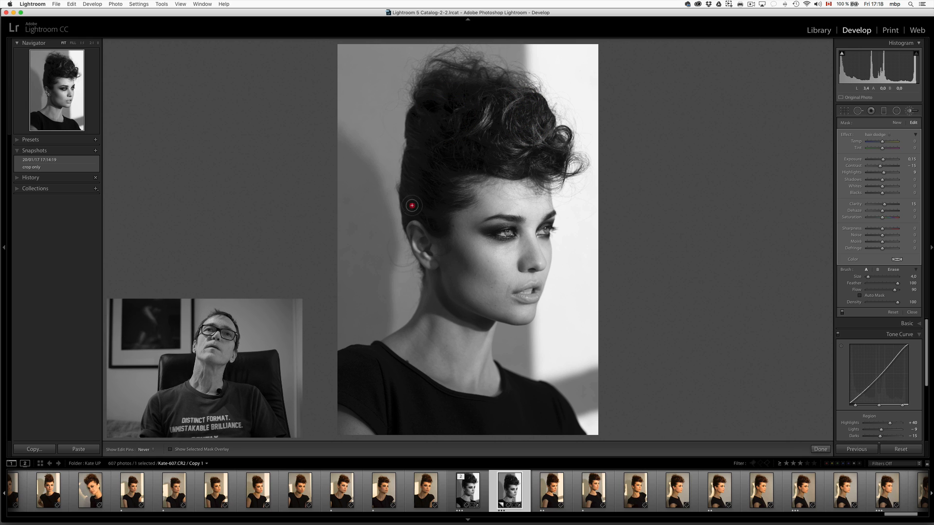
{"action": "left_click_drag", "start_coordinate": [429, 112], "coordinate": [428, 106]}
{"action": "left_click_drag", "start_coordinate": [443, 193], "coordinate": [460, 144]}
{"action": "left_click", "coordinate": [435, 139]}
{"action": "key", "text": "h"}
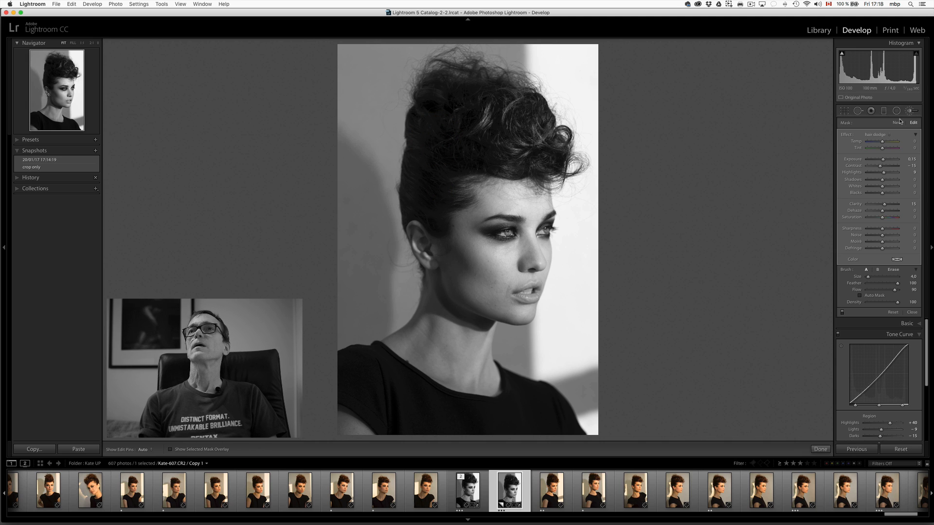
Create a new brush adjustment with the Shadows effect and paint it over the dark hair at the back and side.
{"action": "left_click", "coordinate": [873, 134]}
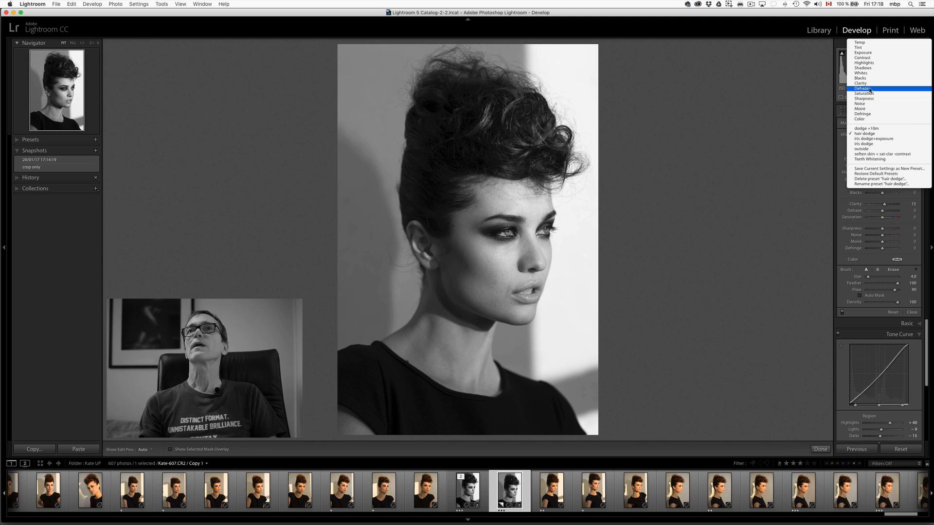
{"action": "left_click", "coordinate": [863, 68]}
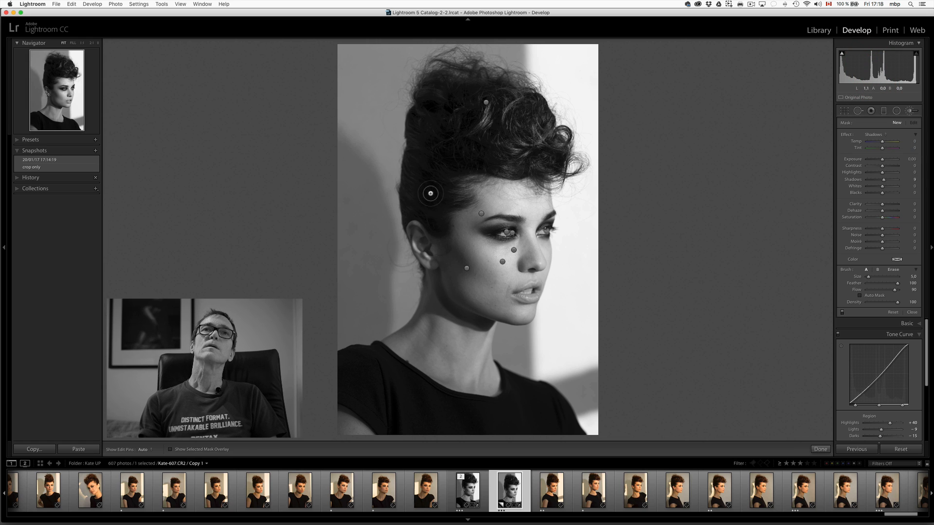
{"action": "key", "text": "h"}
{"action": "left_click_drag", "start_coordinate": [429, 127], "coordinate": [429, 125]}
{"action": "key", "text": "]"}
{"action": "mouse_move", "coordinate": [432, 179]}
{"action": "left_mouse_down"}
{"action": "mouse_move", "coordinate": [456, 138]}
{"action": "mouse_move", "coordinate": [493, 140]}
{"action": "left_mouse_up"}
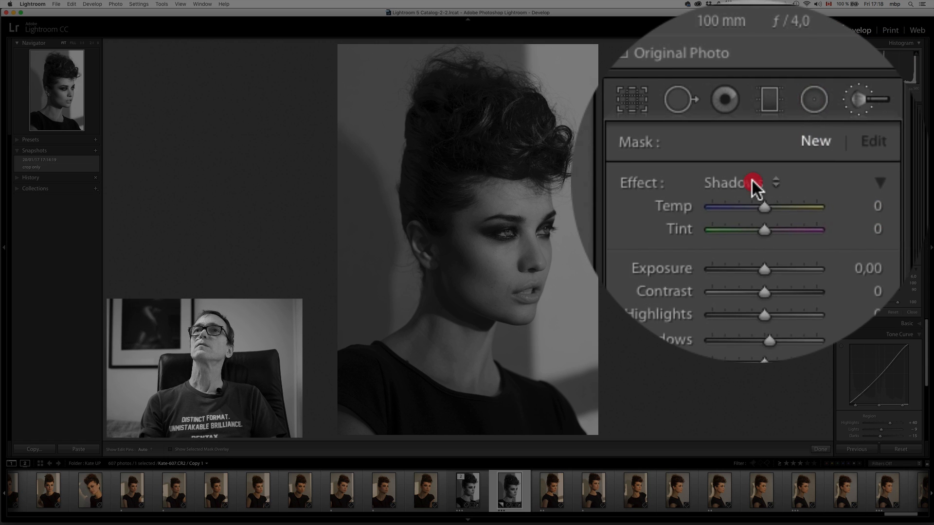
Create a new brush adjustment with the Clarity effect at -27 and paint it over the near cheek.
{"action": "left_click", "coordinate": [874, 134]}
{"action": "left_click", "coordinate": [753, 185]}
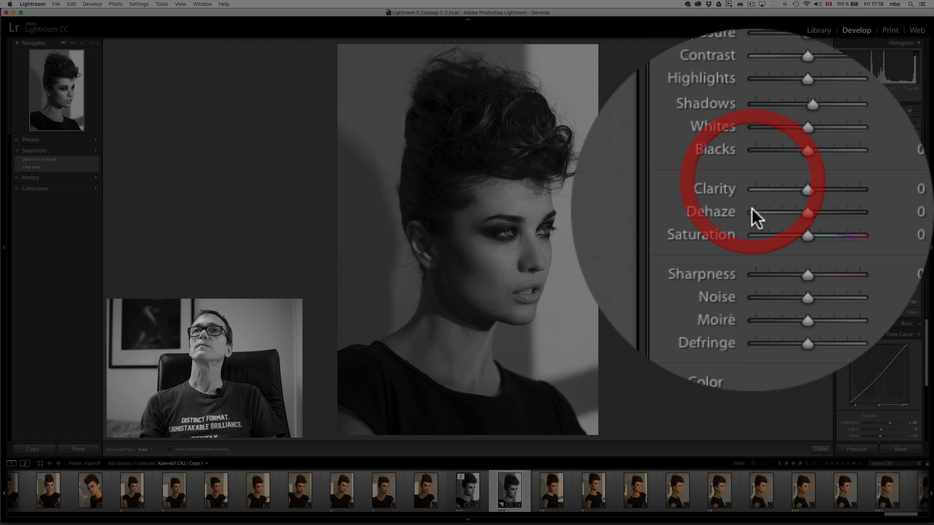
{"action": "left_click_drag", "start_coordinate": [756, 209], "coordinate": [757, 211]}
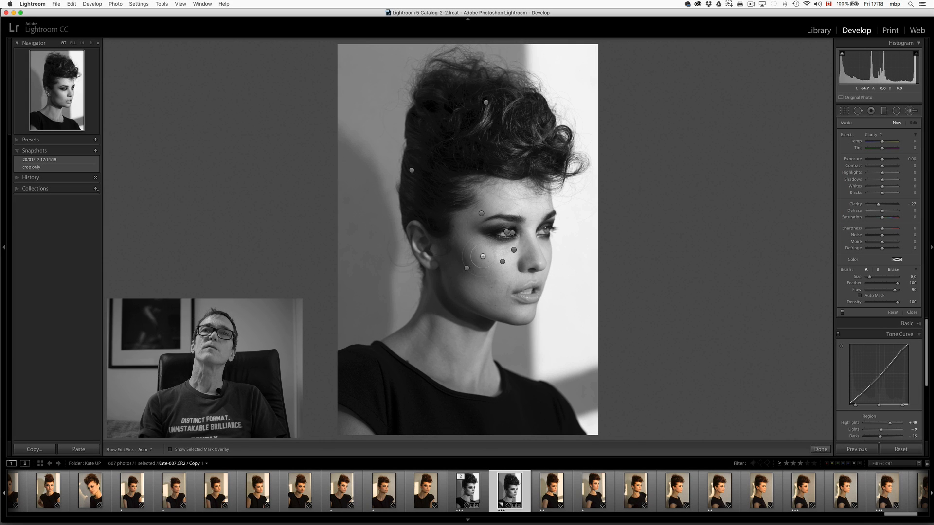
{"action": "key", "text": "h"}
{"action": "mouse_move", "coordinate": [498, 299]}
{"action": "left_mouse_down"}
{"action": "mouse_move", "coordinate": [502, 262]}
{"action": "mouse_move", "coordinate": [486, 248]}
{"action": "mouse_move", "coordinate": [511, 250]}
{"action": "left_mouse_up"}
Soften the nose and the skin below the near eye with the -27 clarity adjustment at brush size 3.0.
{"action": "key", "text": "bracketleft"}
{"action": "key", "text": "bracketleft"}
{"action": "key", "text": "bracketleft"}
{"action": "left_click", "coordinate": [544, 253]}
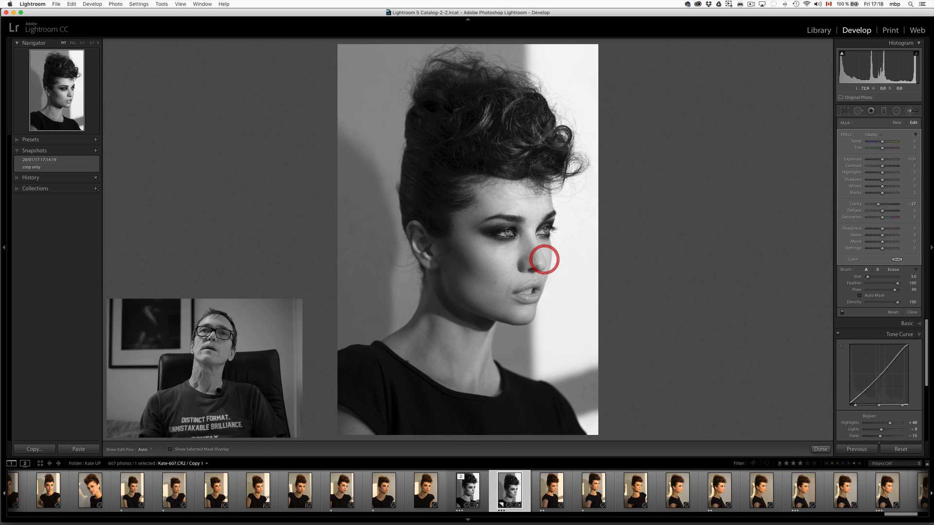
{"action": "left_click_drag", "start_coordinate": [532, 250], "coordinate": [527, 248]}
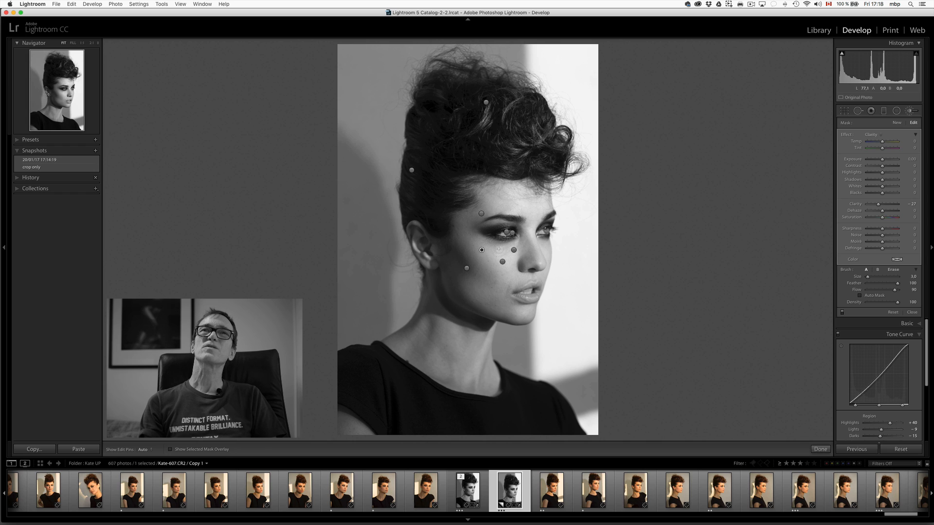
{"action": "left_click", "coordinate": [488, 243]}
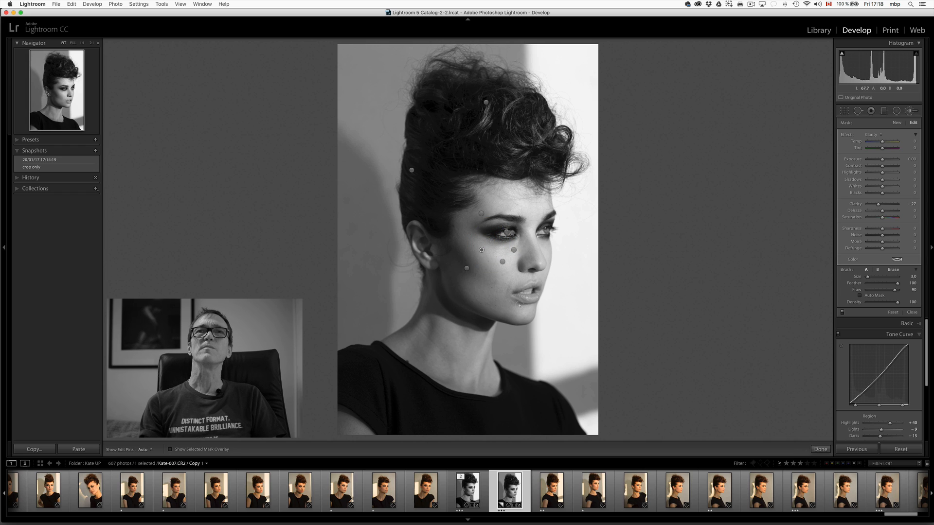
Paint the -27 clarity adjustment over the chin, jaw and neck at brush sizes up to 7.0.
{"action": "mouse_move", "coordinate": [508, 305]}
{"action": "left_mouse_down"}
{"action": "mouse_move", "coordinate": [485, 298]}
{"action": "mouse_move", "coordinate": [519, 310]}
{"action": "left_mouse_up"}
{"action": "left_click", "coordinate": [479, 281]}
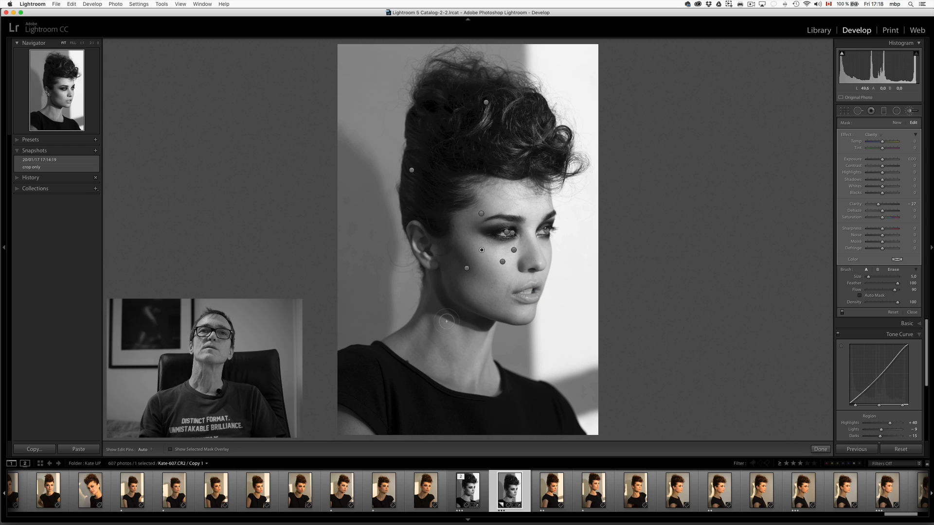
{"action": "mouse_move", "coordinate": [420, 336]}
{"action": "left_mouse_down"}
{"action": "mouse_move", "coordinate": [470, 344]}
{"action": "mouse_move", "coordinate": [433, 335]}
{"action": "mouse_move", "coordinate": [416, 349]}
{"action": "mouse_move", "coordinate": [470, 379]}
{"action": "mouse_move", "coordinate": [471, 335]}
{"action": "mouse_move", "coordinate": [440, 338]}
{"action": "left_mouse_up"}
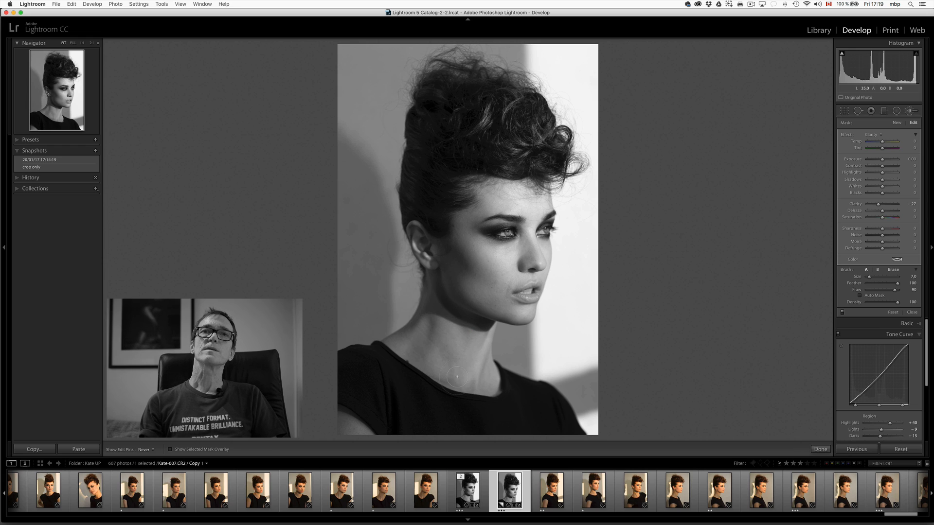
{"action": "left_click", "coordinate": [444, 333]}
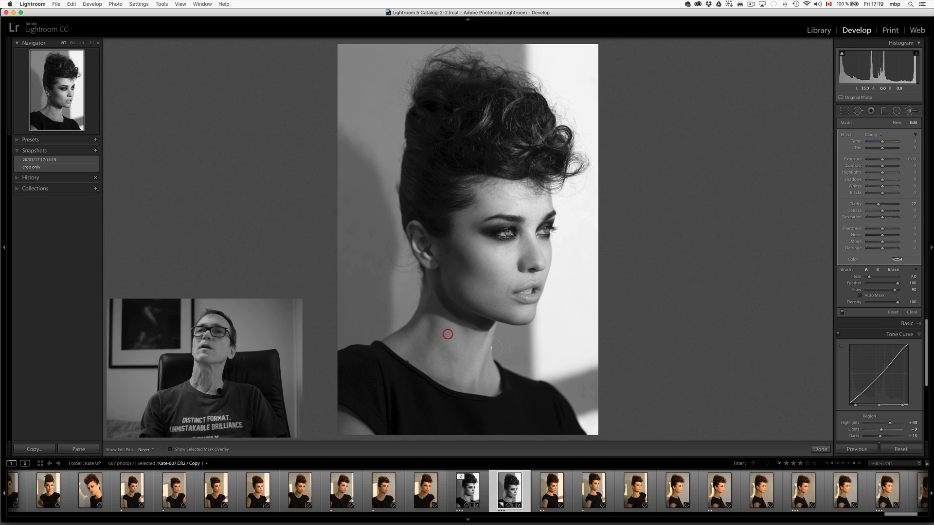
Create a new brush adjustment with Clarity -18 and Sharpness -12 and paint it over the neck at brush size 14.0.
{"action": "left_click", "coordinate": [898, 123]}
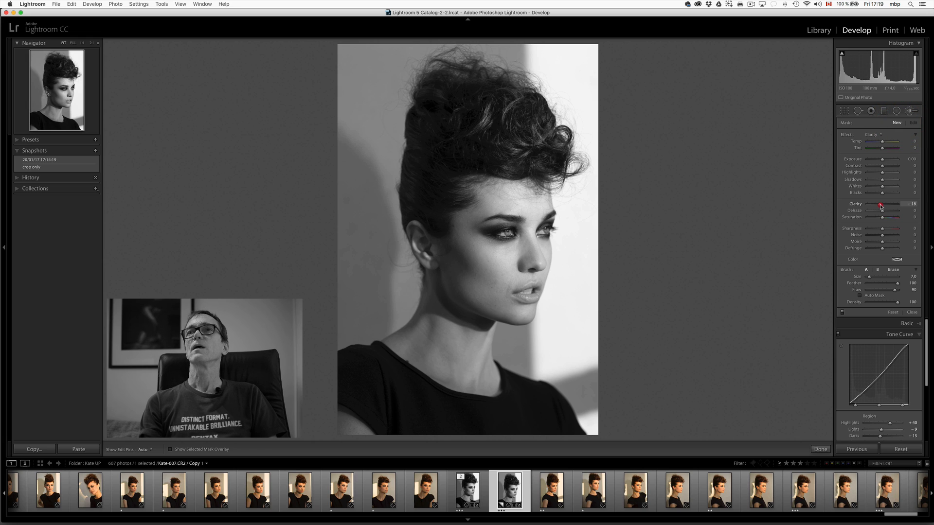
{"action": "left_click_drag", "start_coordinate": [882, 229], "coordinate": [880, 230]}
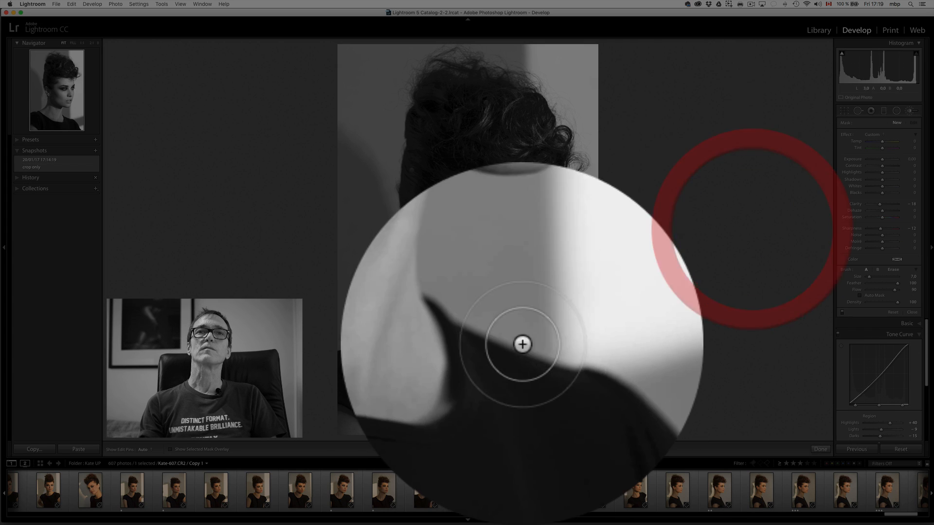
{"action": "scroll", "coordinate": [449, 345], "scroll_direction": "up", "scroll_amount": 5}
{"action": "mouse_move", "coordinate": [441, 327]}
{"action": "left_mouse_down"}
{"action": "mouse_move", "coordinate": [431, 361]}
{"action": "mouse_move", "coordinate": [466, 380]}
{"action": "mouse_move", "coordinate": [475, 369]}
{"action": "mouse_move", "coordinate": [459, 339]}
{"action": "mouse_move", "coordinate": [422, 347]}
{"action": "mouse_move", "coordinate": [482, 378]}
{"action": "mouse_move", "coordinate": [448, 330]}
{"action": "left_mouse_up"}
{"action": "key", "text": "h"}
{"action": "key", "text": "h"}
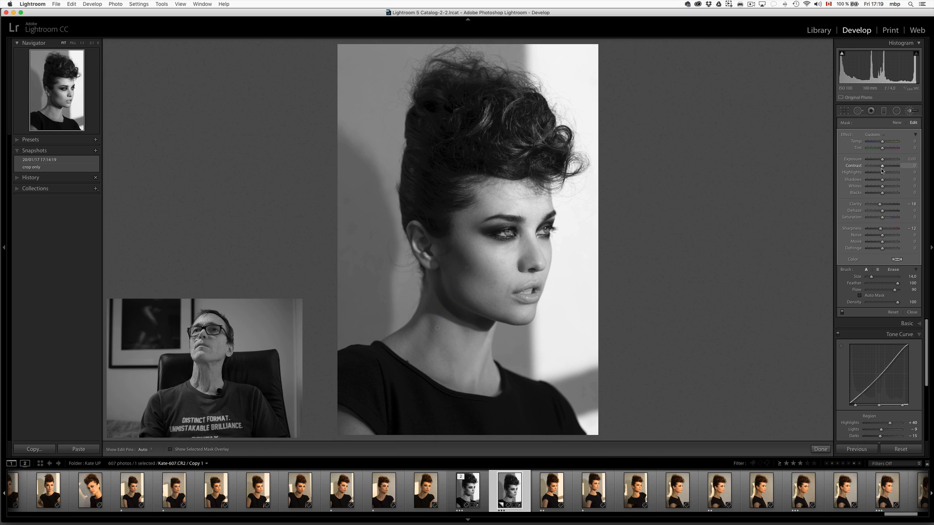
Create a new brush adjustment with the Clarity effect at -18 and paint it around the near eye at brush size 14.0.
{"action": "left_click", "coordinate": [896, 123]}
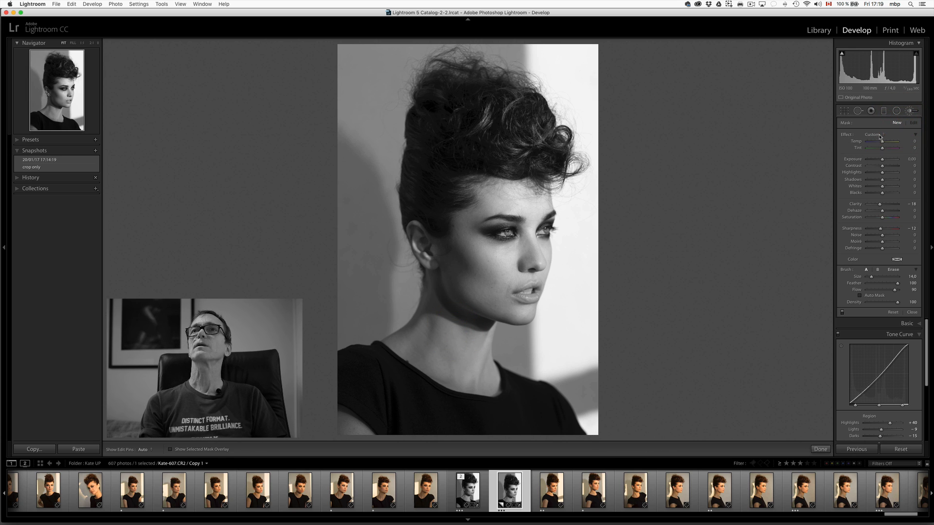
{"action": "left_click", "coordinate": [879, 135]}
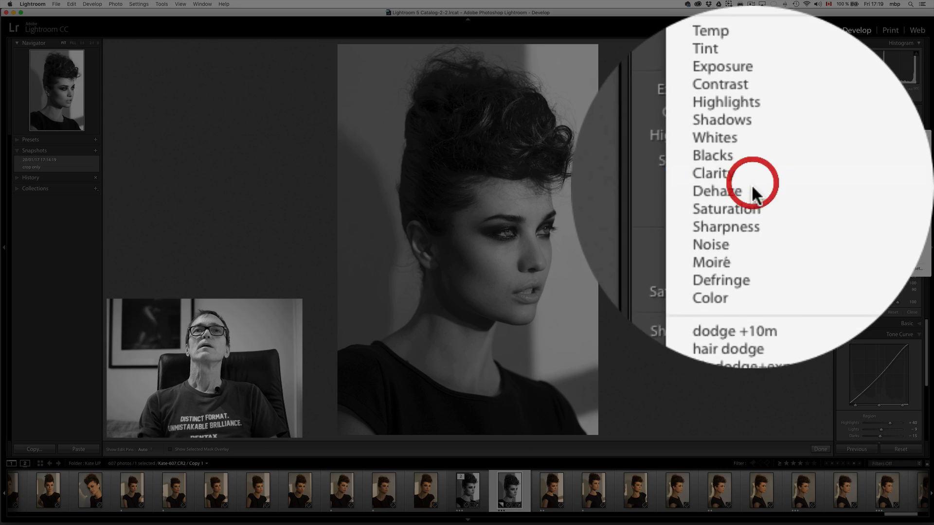
{"action": "left_click", "coordinate": [863, 183]}
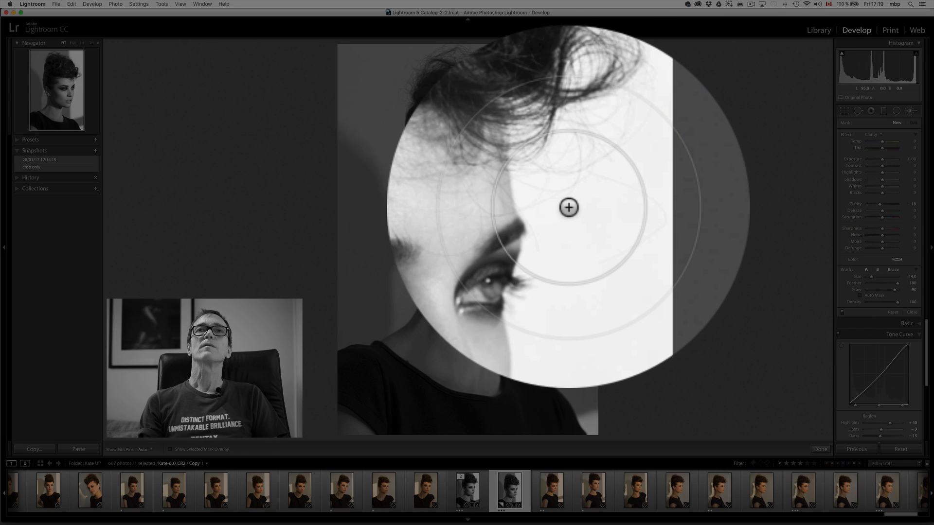
{"action": "left_click", "coordinate": [73, 42]}
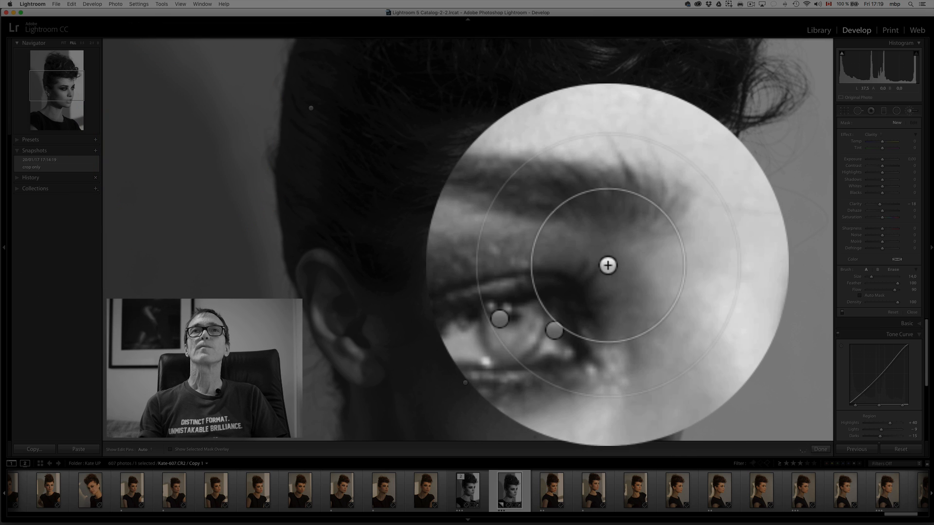
{"action": "mouse_move", "coordinate": [552, 281]}
{"action": "left_mouse_down"}
{"action": "mouse_move", "coordinate": [593, 291]}
{"action": "mouse_move", "coordinate": [545, 289]}
{"action": "mouse_move", "coordinate": [598, 259]}
{"action": "mouse_move", "coordinate": [581, 252]}
{"action": "mouse_move", "coordinate": [542, 272]}
{"action": "mouse_move", "coordinate": [579, 287]}
{"action": "left_mouse_up"}
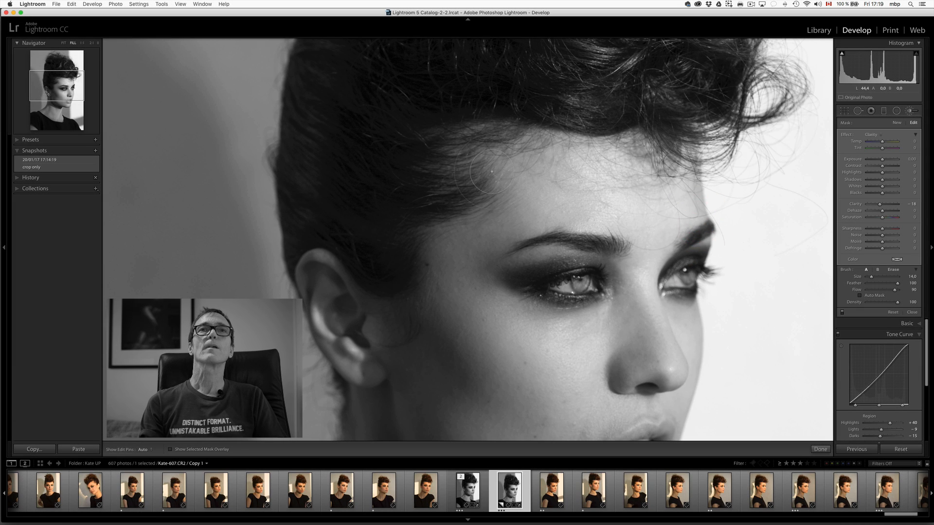
Heal the blemish on the cheek beside the mouth with Spot Removal in Heal mode at size 56.
{"action": "key", "text": "space"}
{"action": "left_click_drag", "start_coordinate": [612, 328], "coordinate": [545, 128]}
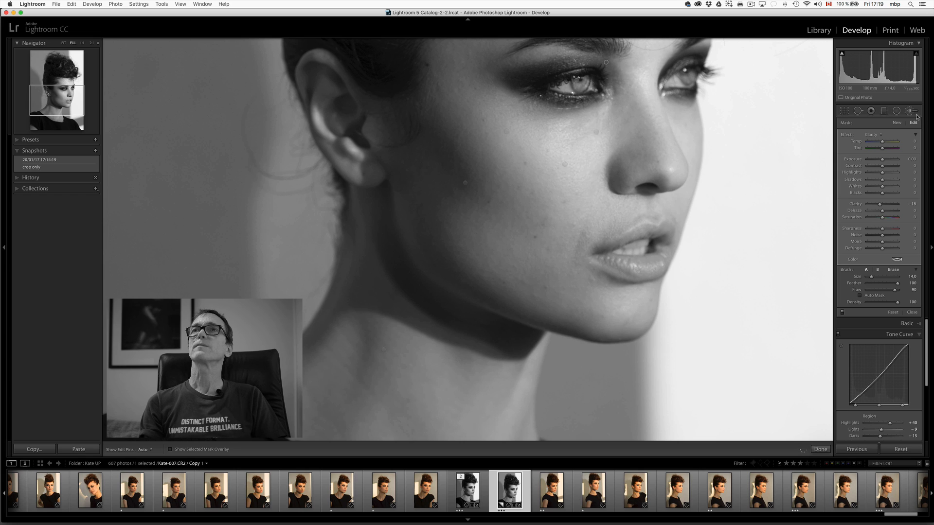
{"action": "left_click", "coordinate": [858, 111]}
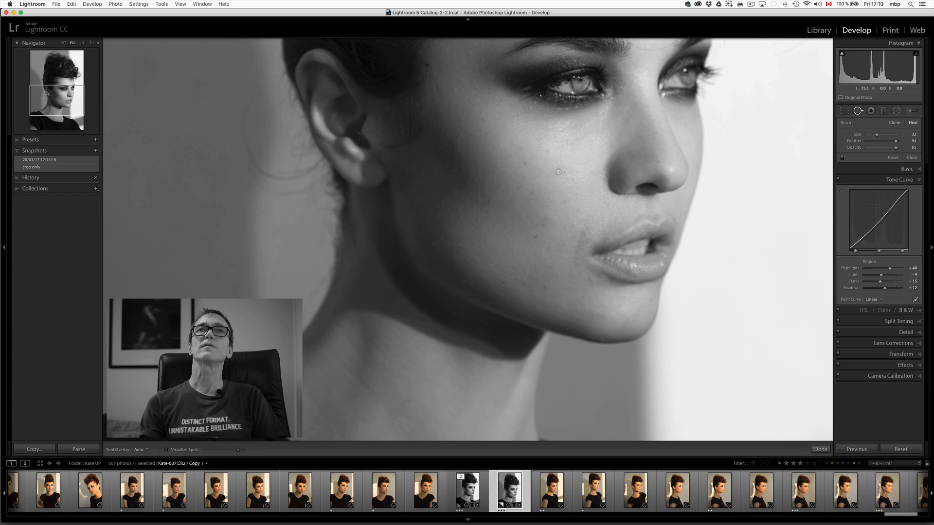
{"action": "scroll", "coordinate": [574, 225], "scroll_direction": "up", "scroll_amount": 5}
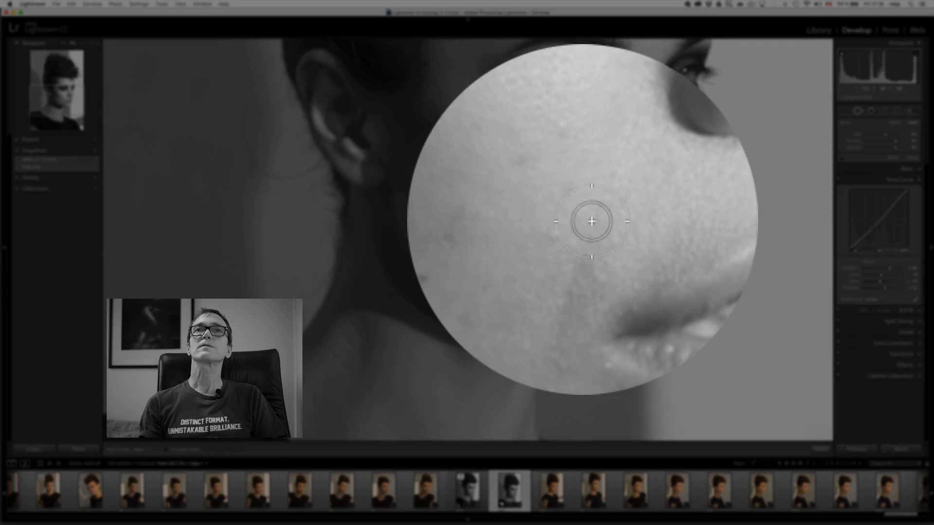
{"action": "scroll", "coordinate": [578, 223], "scroll_direction": "down", "scroll_amount": 1}
{"action": "left_click", "coordinate": [573, 225]}
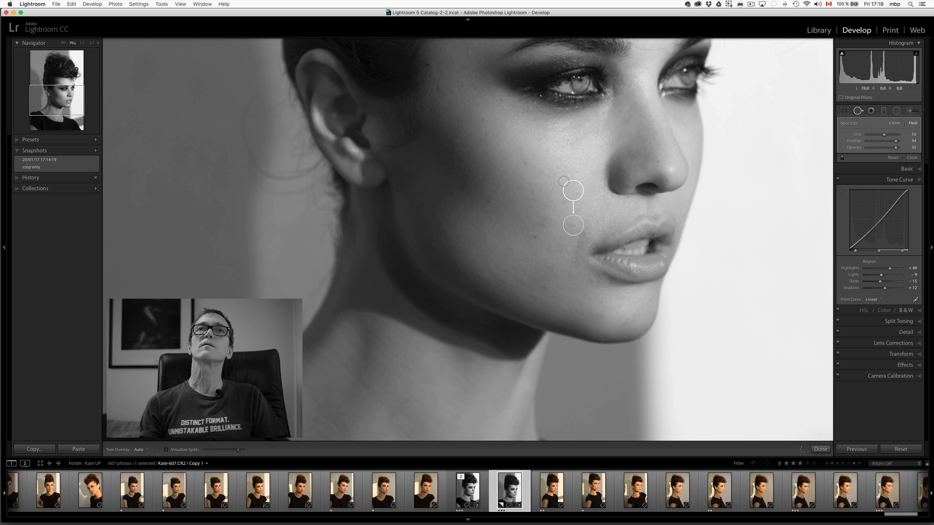
Heal two blemishes on the lower cheek near the jawline at size 52.
{"action": "scroll", "coordinate": [525, 282], "scroll_direction": "down", "scroll_amount": 1}
{"action": "left_click", "coordinate": [525, 281]}
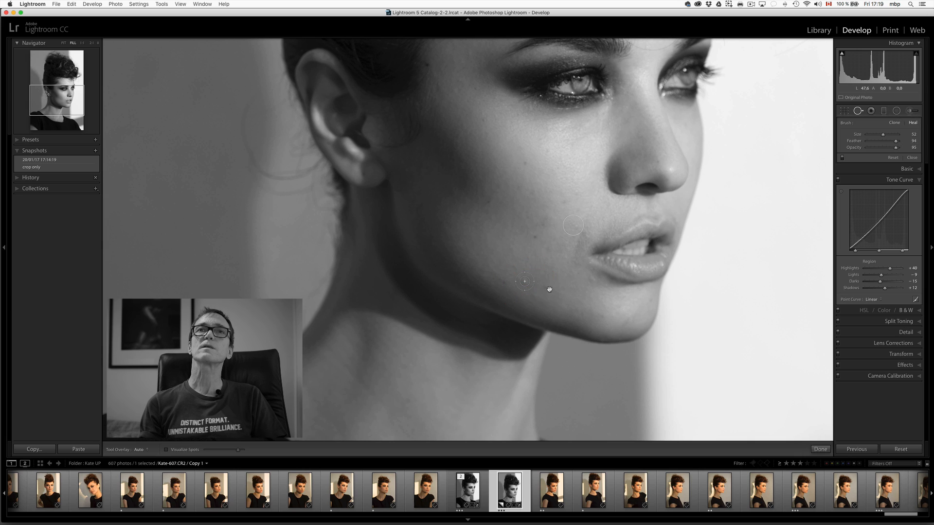
{"action": "left_click", "coordinate": [546, 287]}
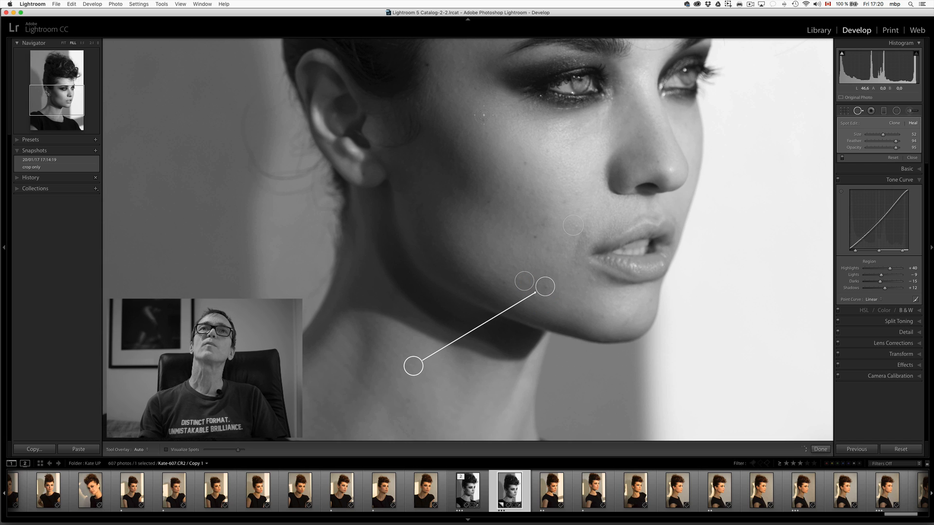
Heal the skin marks on the upper cheek below the outer eye and on the temple at size 52.
{"action": "left_click_drag", "start_coordinate": [484, 117], "coordinate": [478, 106]}
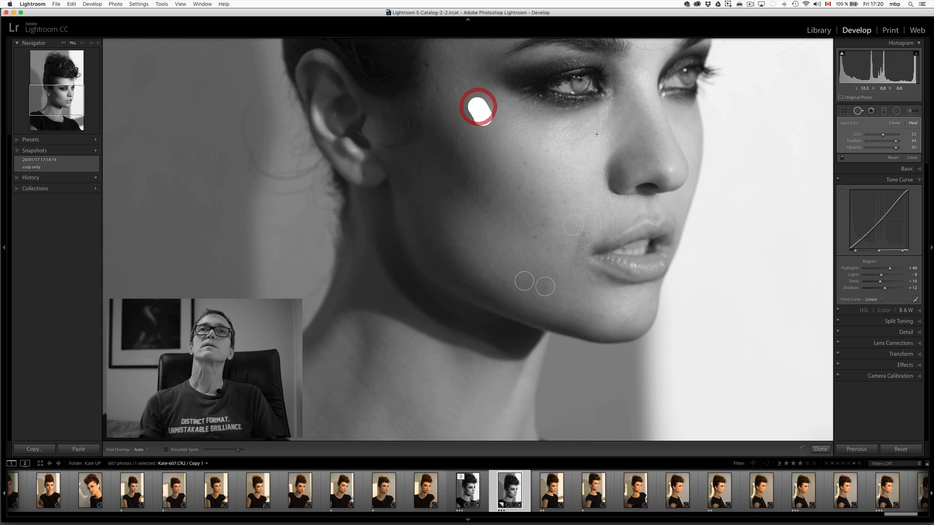
{"action": "key", "text": "space"}
{"action": "mouse_move", "coordinate": [569, 141]}
{"action": "left_mouse_down"}
{"action": "mouse_move", "coordinate": [526, 232]}
{"action": "mouse_move", "coordinate": [486, 278]}
{"action": "left_mouse_up"}
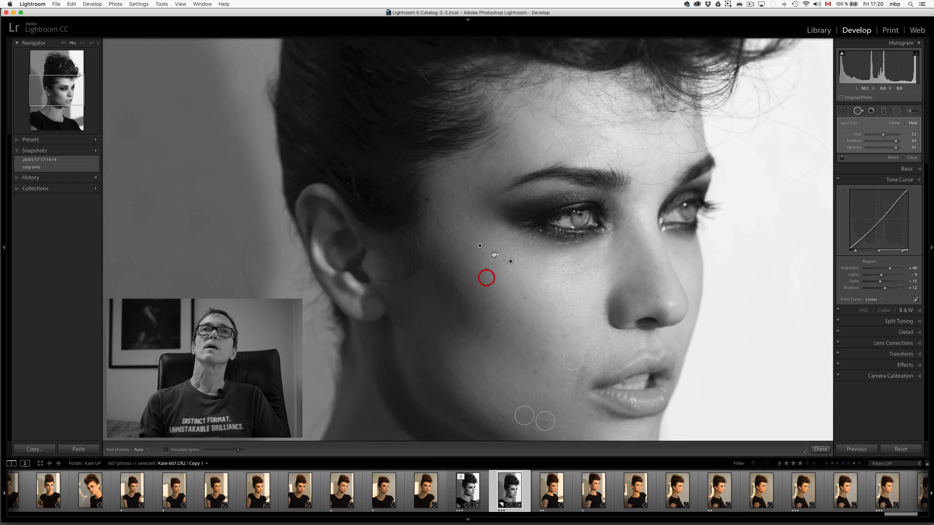
{"action": "left_click", "coordinate": [470, 188]}
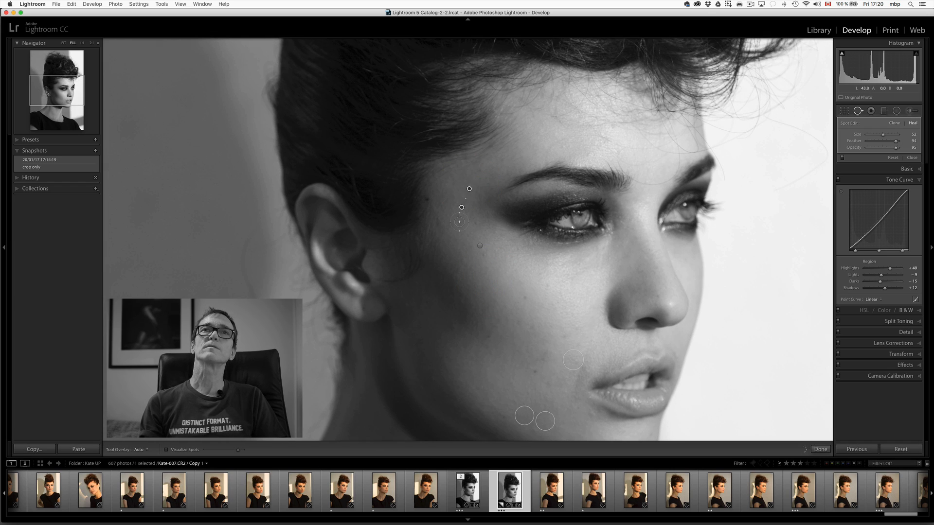
{"action": "left_click", "coordinate": [457, 224]}
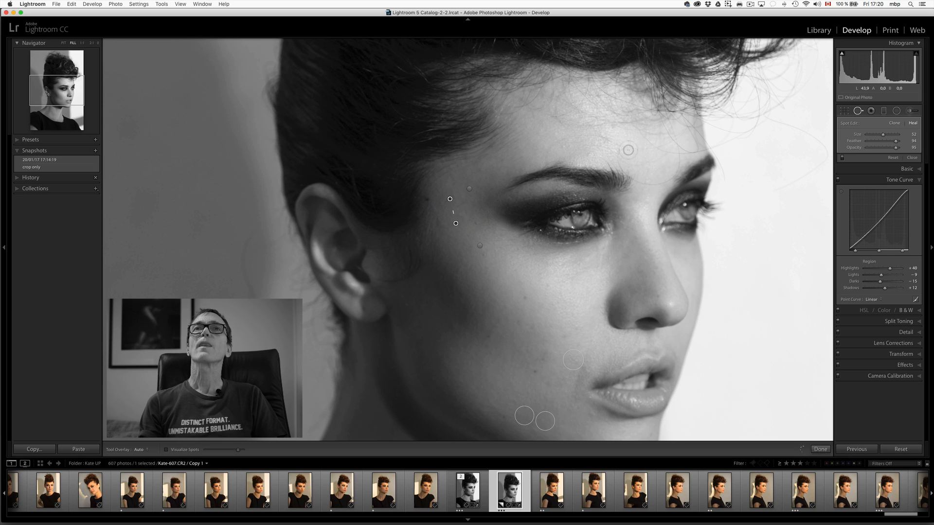
Heal the crease beside the mouth with a longer stroke, then close Spot Removal and fit the whole photo in view.
{"action": "key", "text": "space"}
{"action": "left_click_drag", "start_coordinate": [574, 336], "coordinate": [522, 214]}
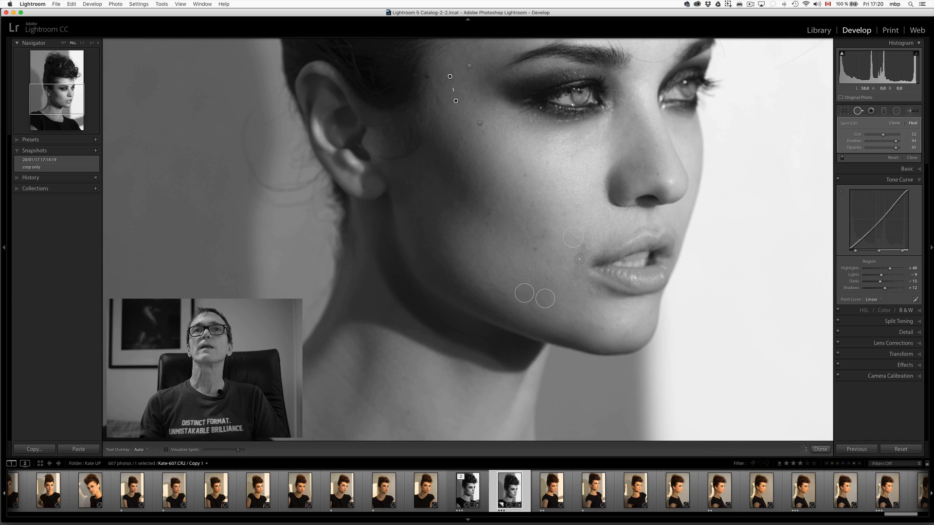
{"action": "scroll", "coordinate": [576, 266], "scroll_direction": "up", "scroll_amount": 3}
{"action": "left_click_drag", "start_coordinate": [577, 266], "coordinate": [592, 227]}
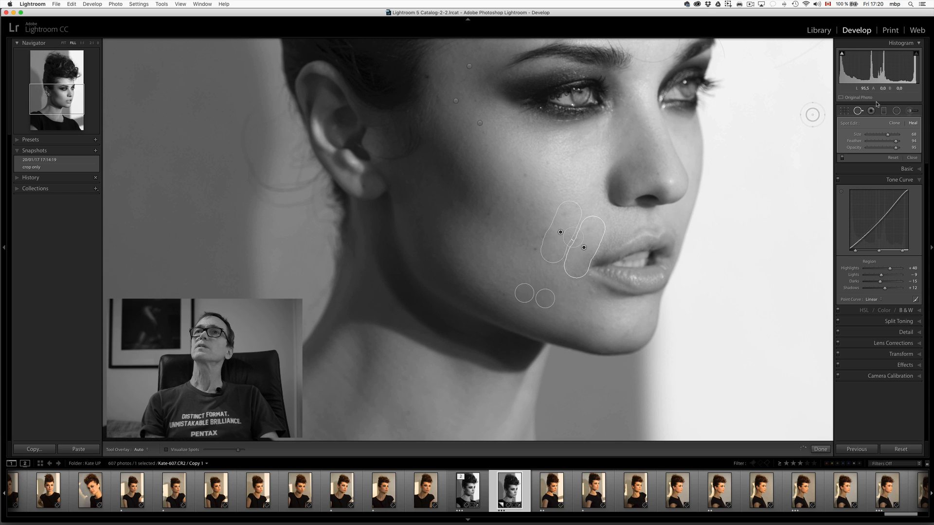
{"action": "left_click", "coordinate": [860, 114]}
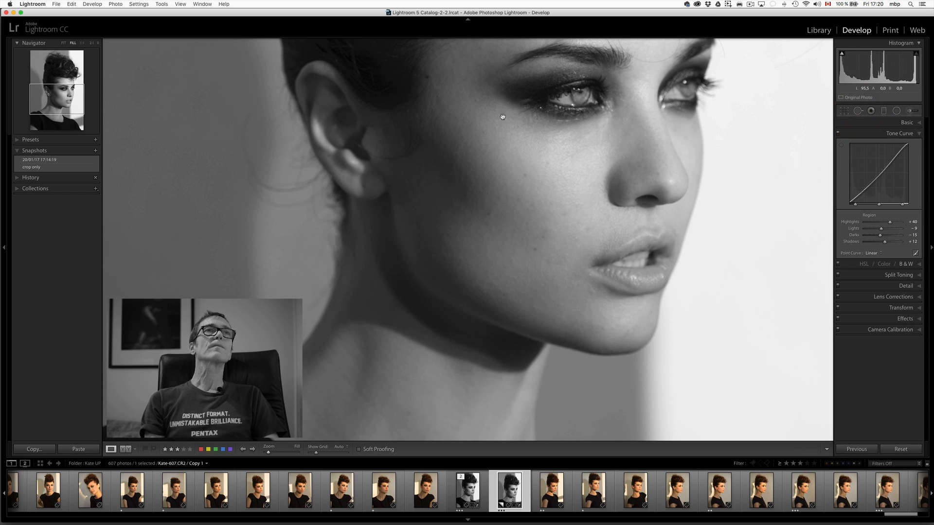
{"action": "left_click", "coordinate": [64, 43]}
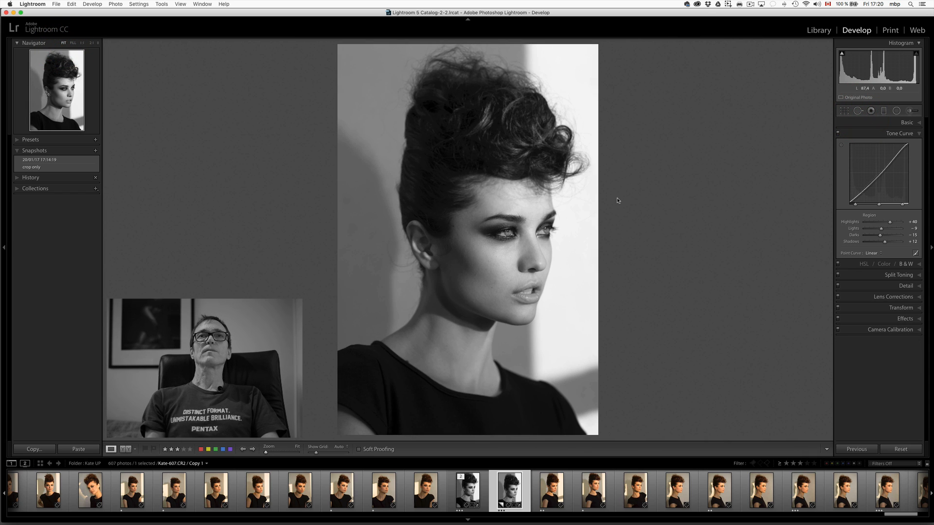